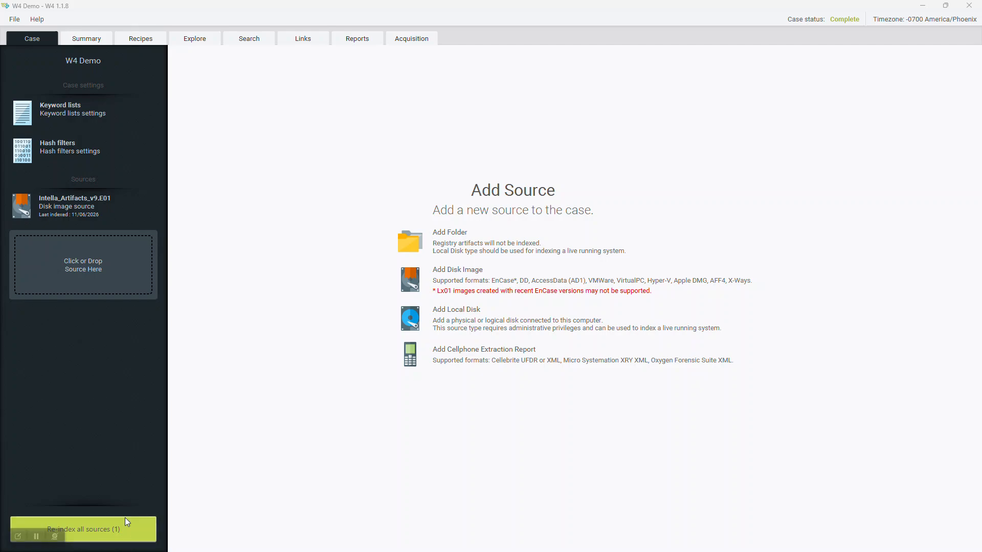
Step: Open the case summary and review the case status, artifact distribution chart and artifact categories
left_click(100, 38)
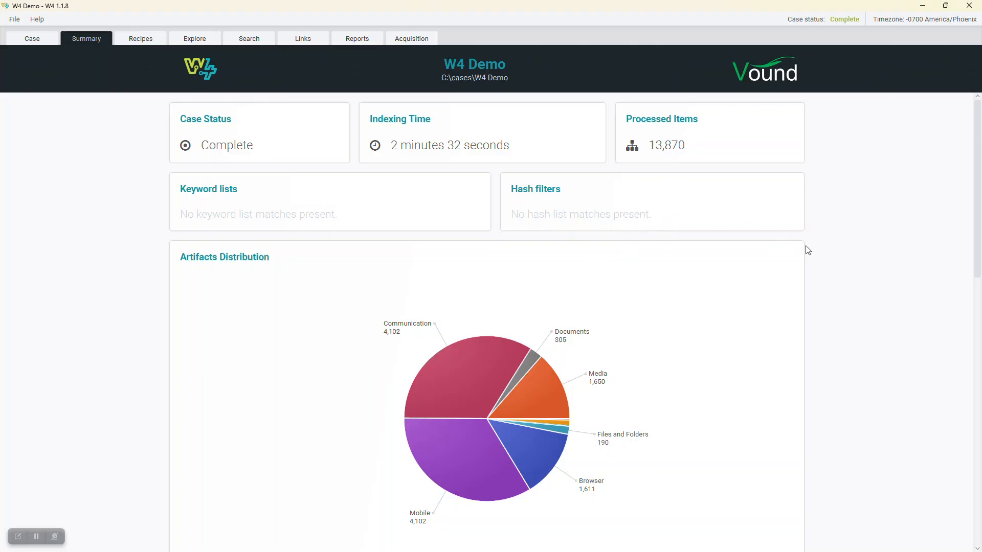
scroll(839, 344, "down", 1)
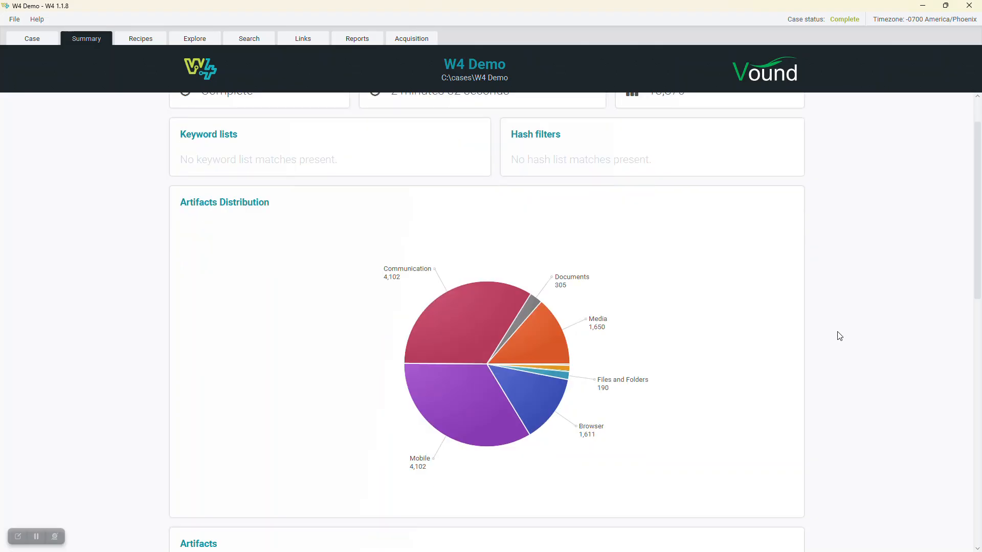
scroll(839, 337, "up", 1)
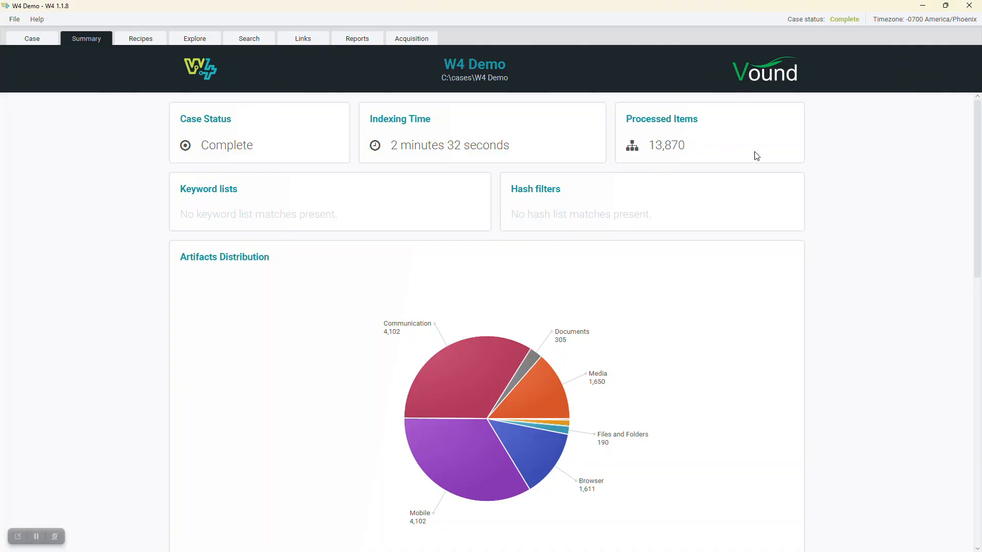
left_click_drag(978, 212, 974, 238)
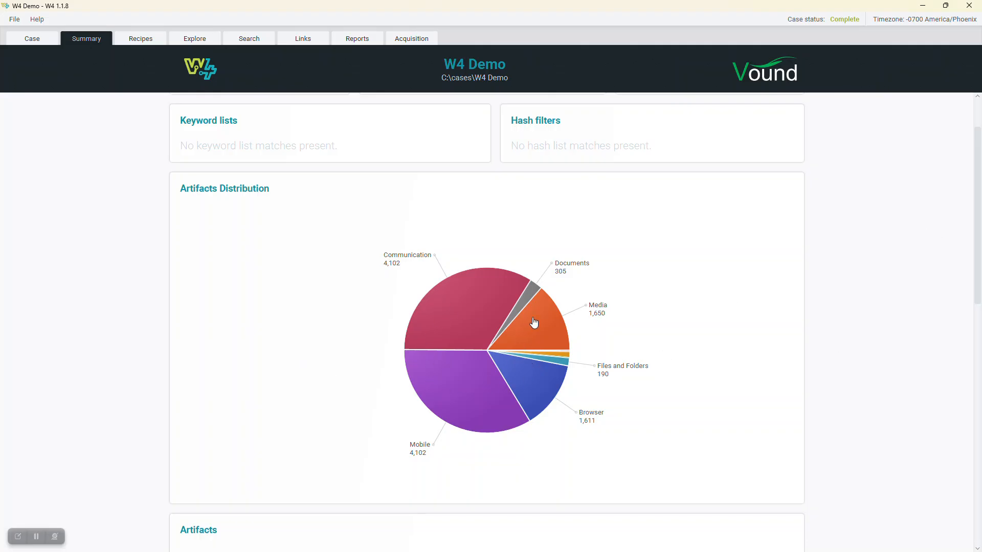
left_click_drag(980, 250, 980, 373)
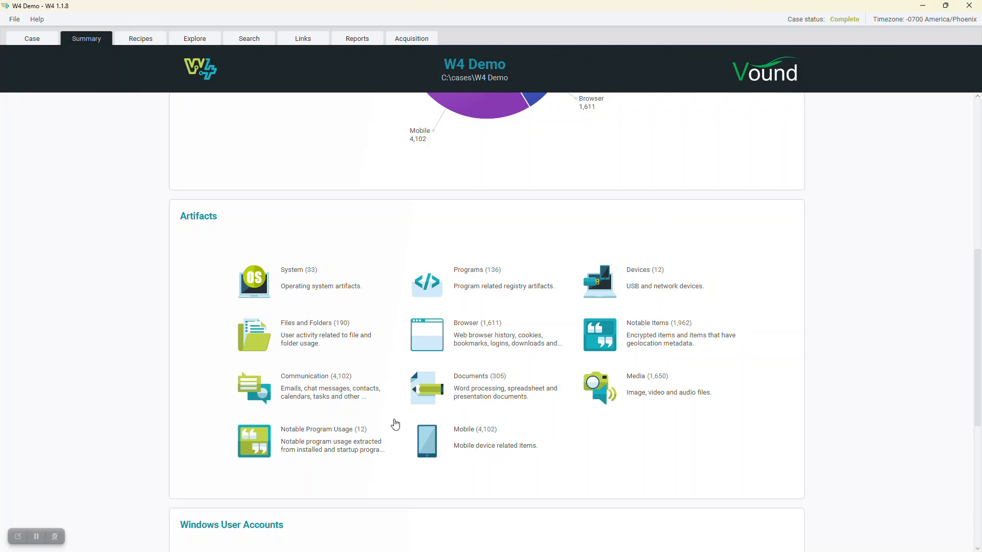
Step: Expand the Communication artifacts and list the case's email attachments
left_click(307, 396)
scroll(758, 384, "down", 2)
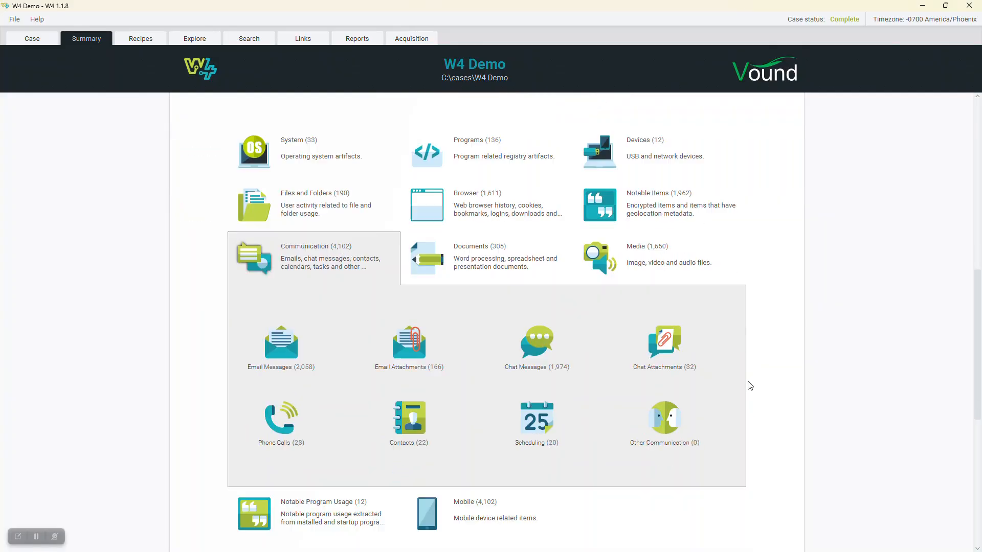
left_click(398, 351)
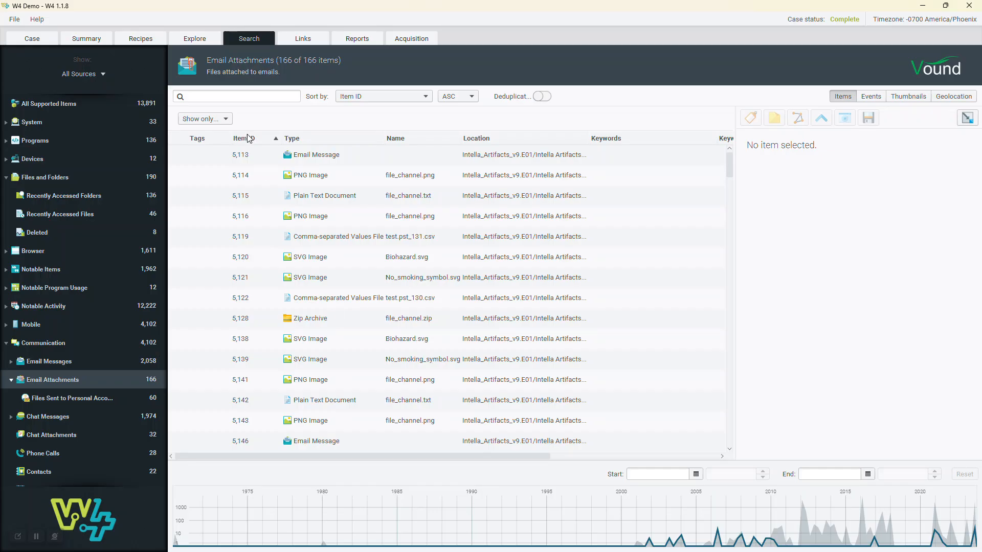
Step: Return to the case summary and review the Windows user accounts and last 10 activities
left_click(99, 43)
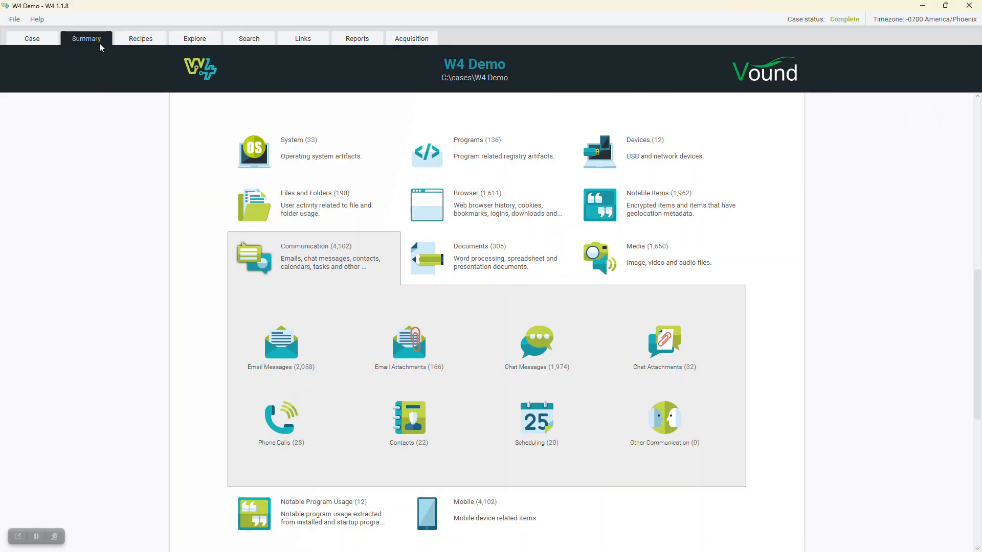
left_click_drag(980, 301, 980, 442)
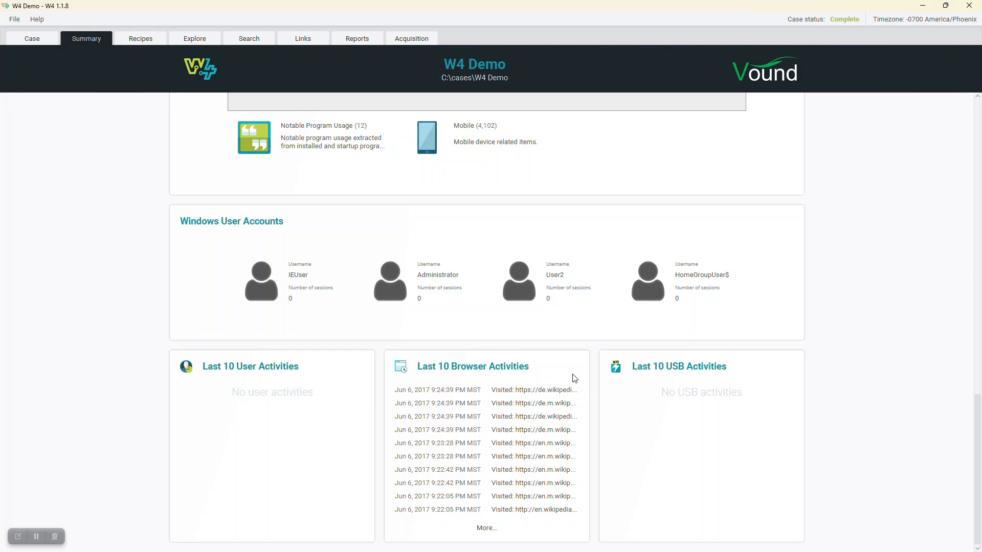
Step: Run the IP Theft recipe, close its results and browse the remaining recipes as far as the custom recipe option
left_click(135, 40)
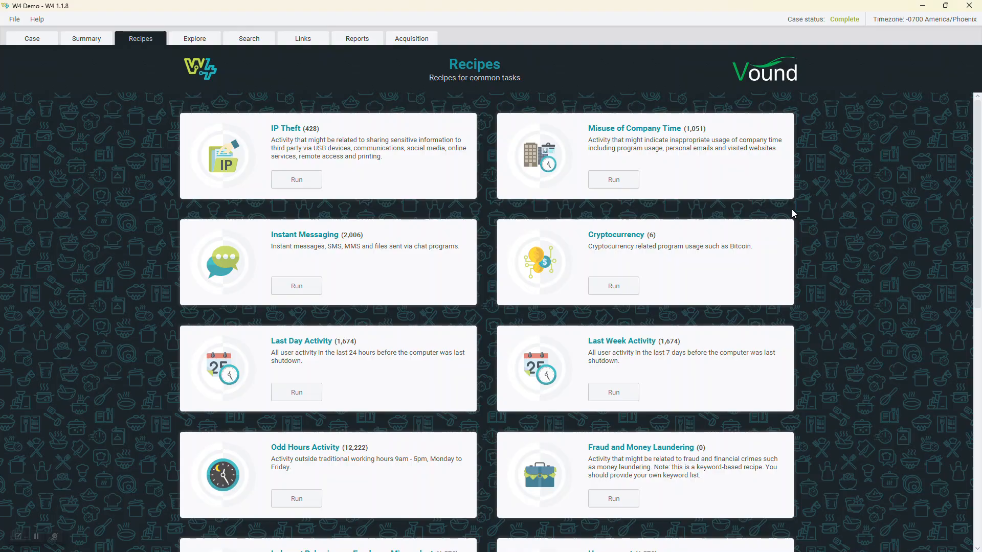
mouse_move(299, 182)
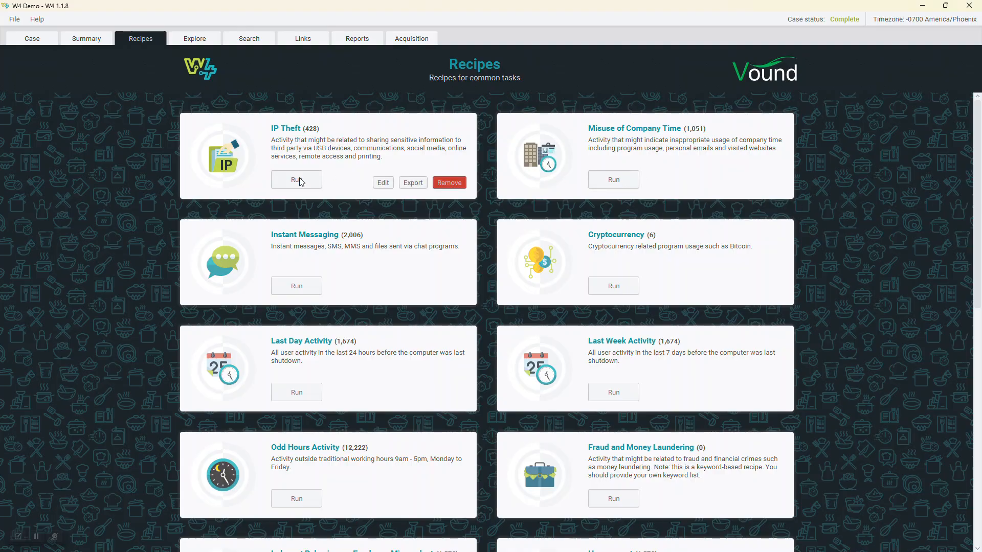
left_click(296, 185)
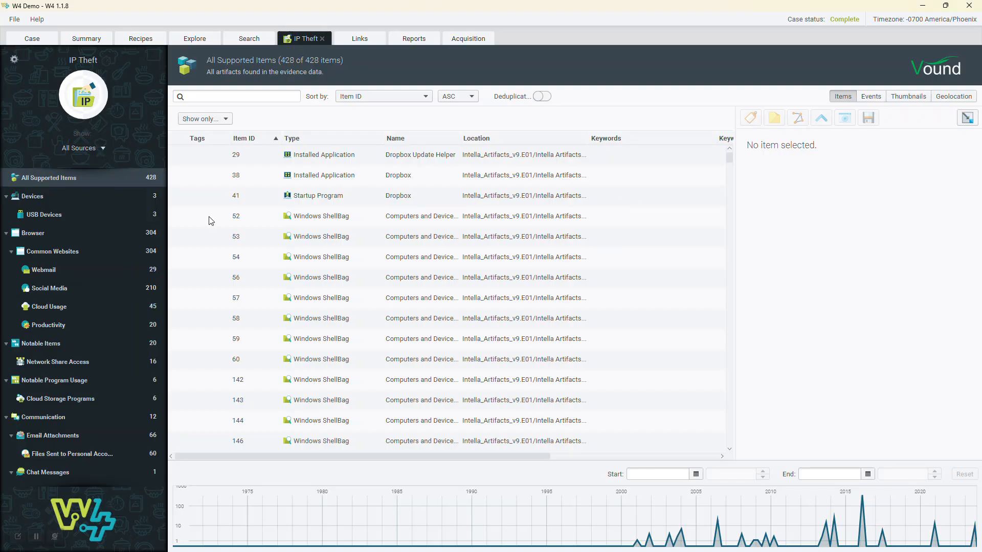
left_click(322, 39)
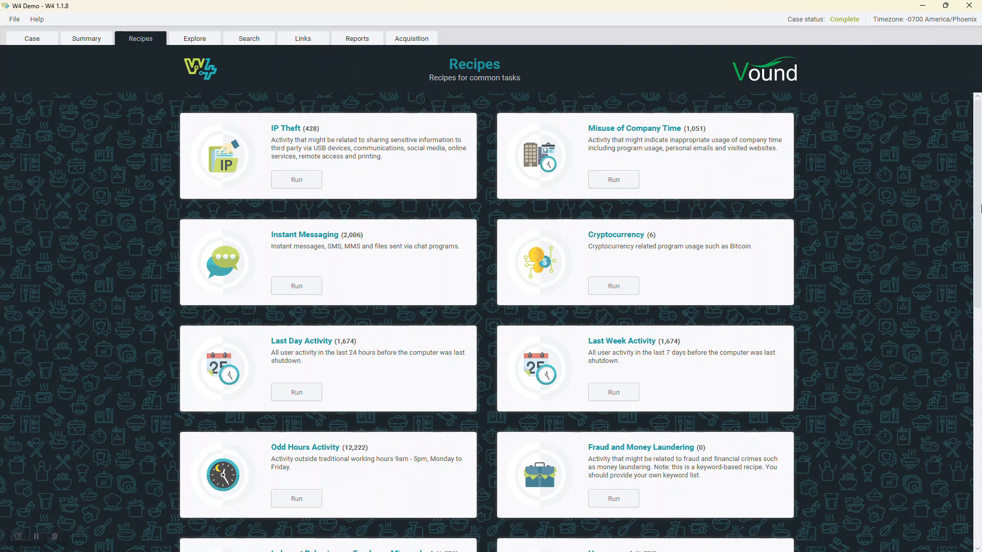
left_click_drag(980, 163, 978, 417)
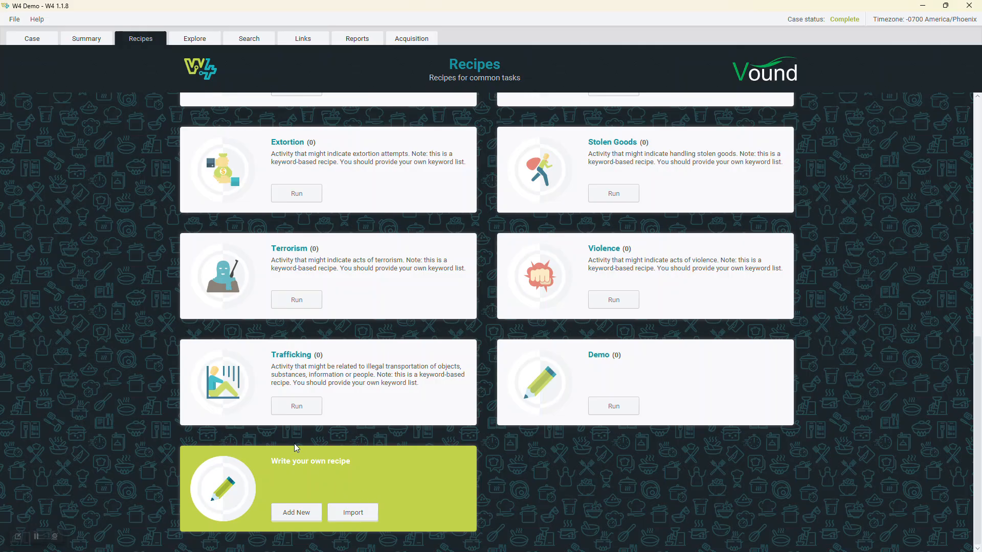
mouse_move(277, 423)
Step: Explore the Intella_Artifacts_v9.E01 source and list the contents of its Intella Artifacts folder
left_click(186, 42)
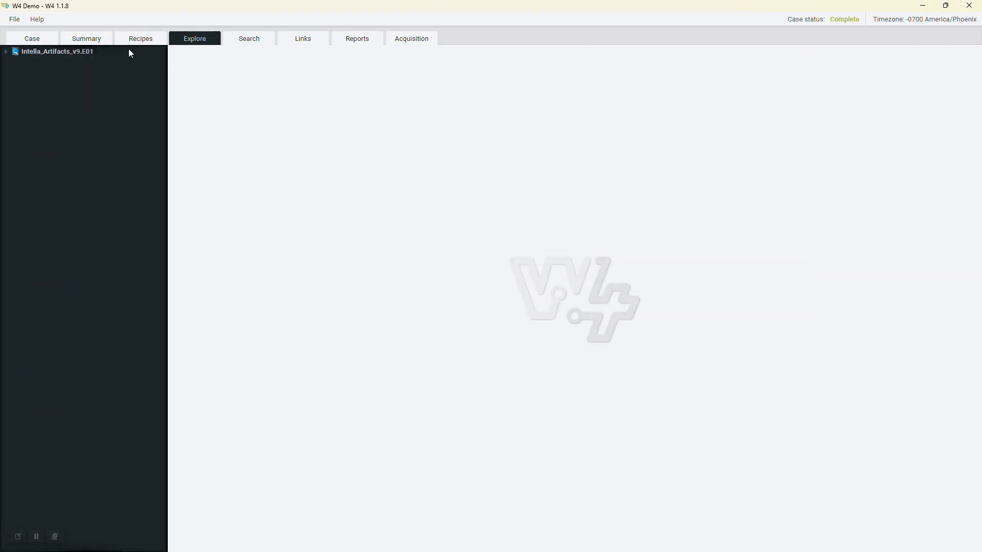
left_click(7, 52)
left_click(9, 66)
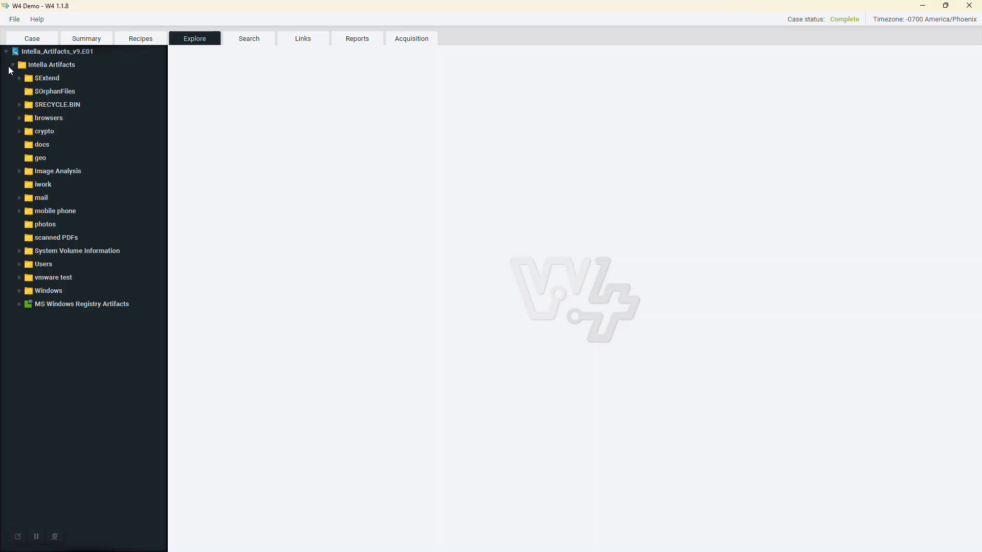
left_click(66, 65)
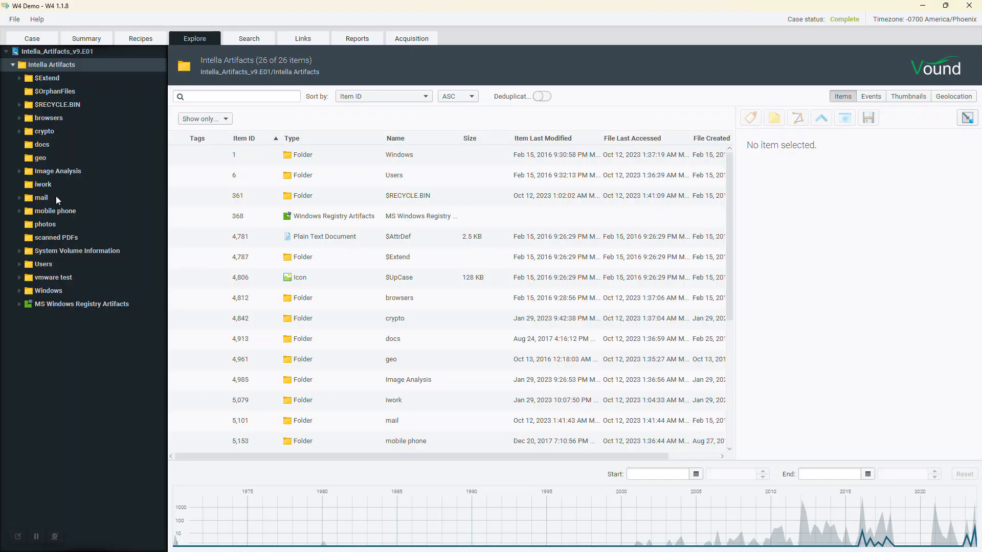
Step: View the properties of SPAM Search Folder 2 in the mail folder's New Outlook_55.pst and of the 837 KB 7-Zip archive in docs
left_click(19, 200)
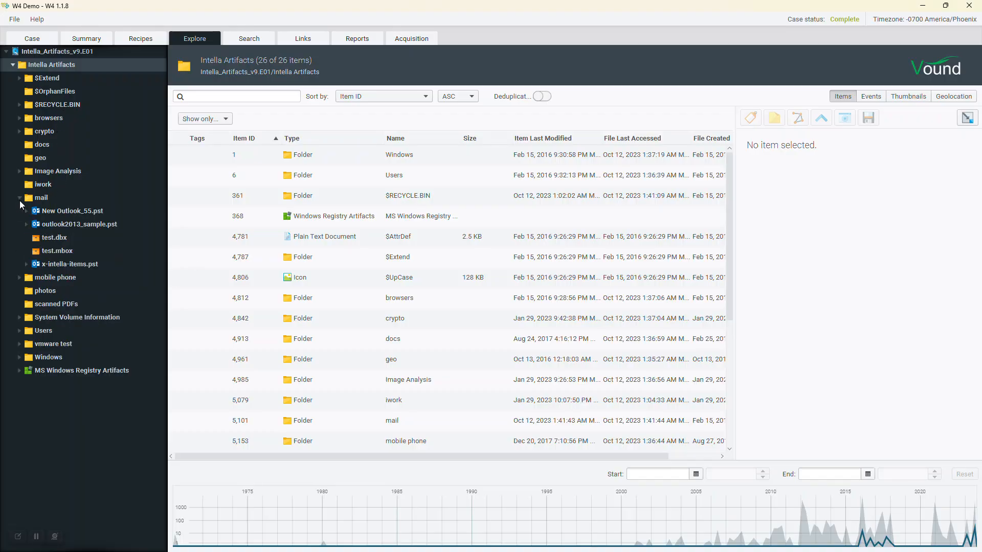
left_click(76, 212)
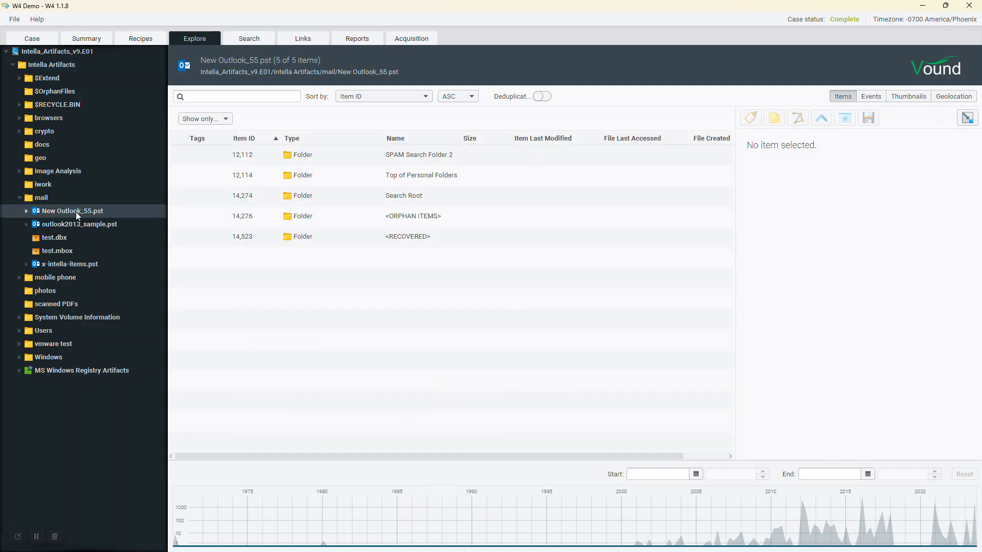
left_click(331, 159)
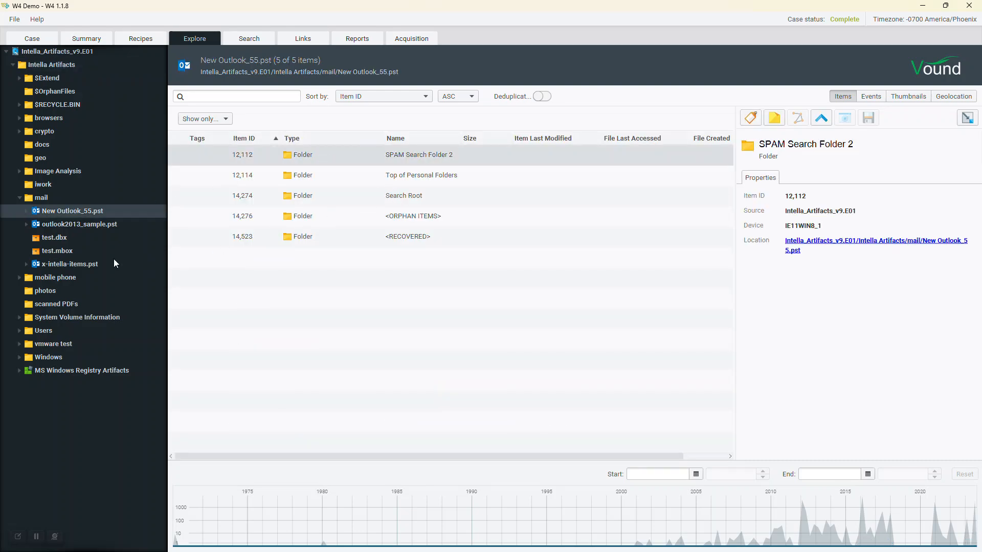
left_click(33, 146)
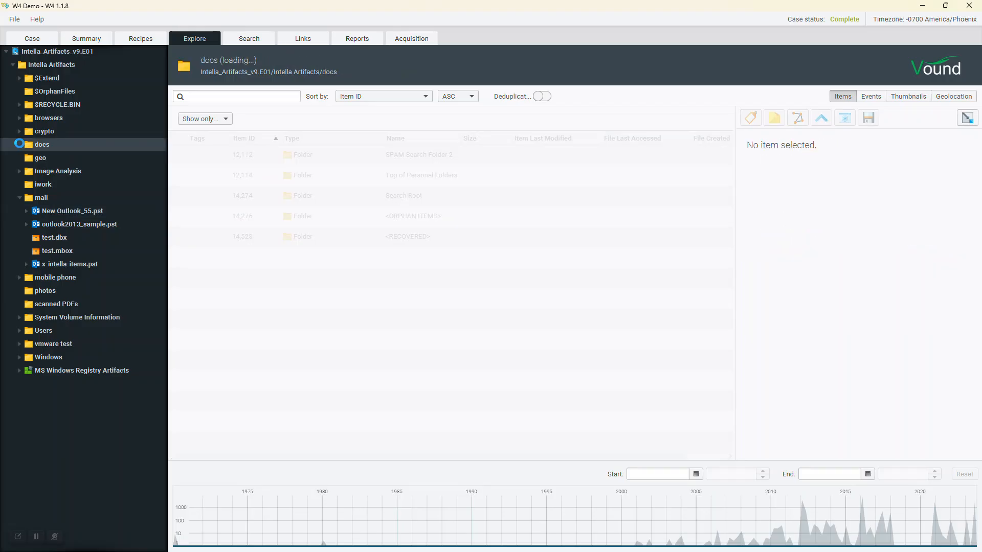
left_click(326, 177)
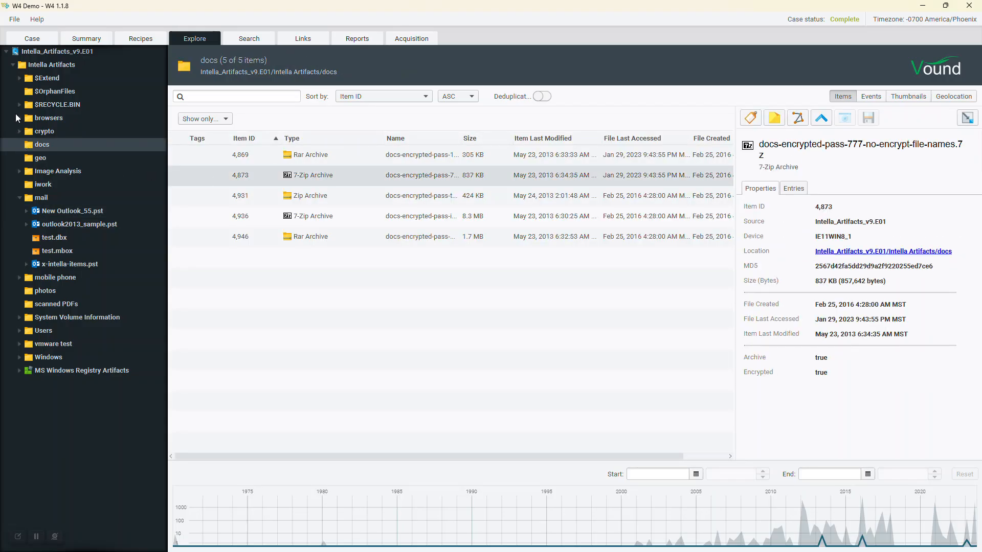
Step: List the photos folder, look through its first three images and preview Bob.JPG
left_click(27, 290)
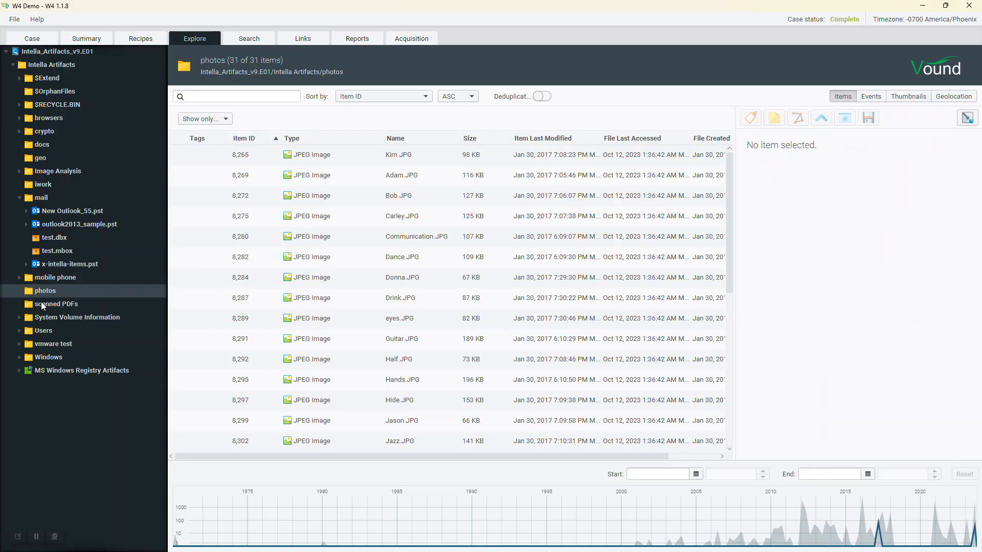
left_click(343, 156)
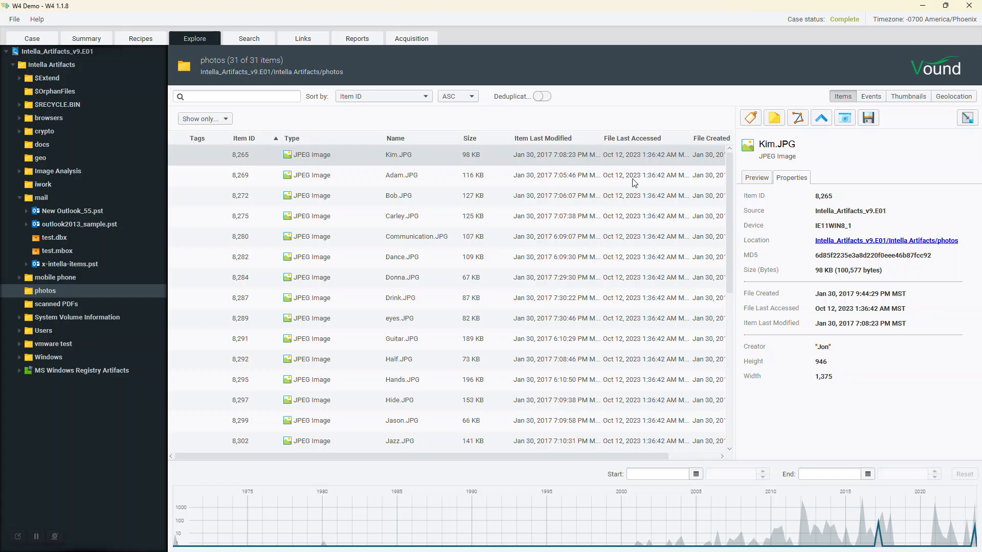
left_click(316, 178)
left_click(311, 199)
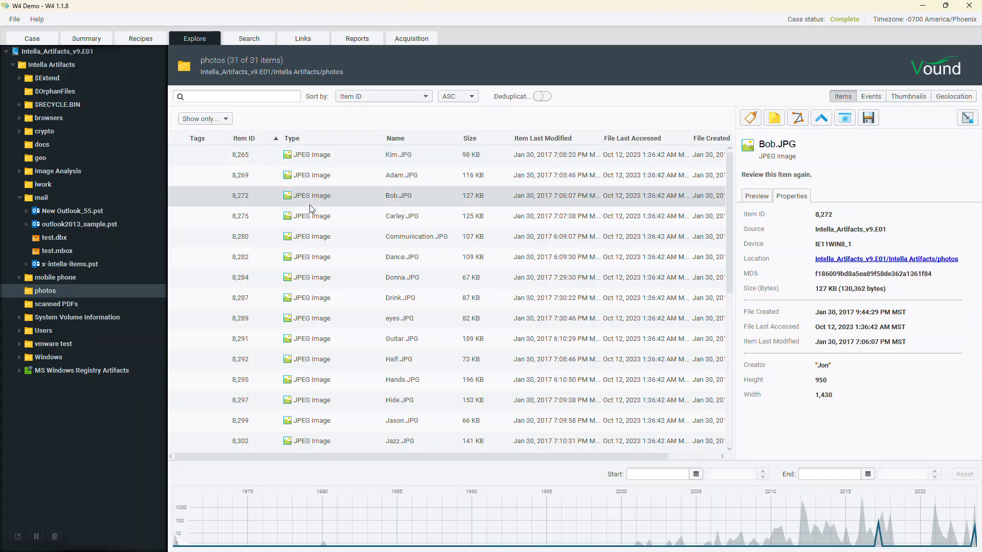
left_click(757, 198)
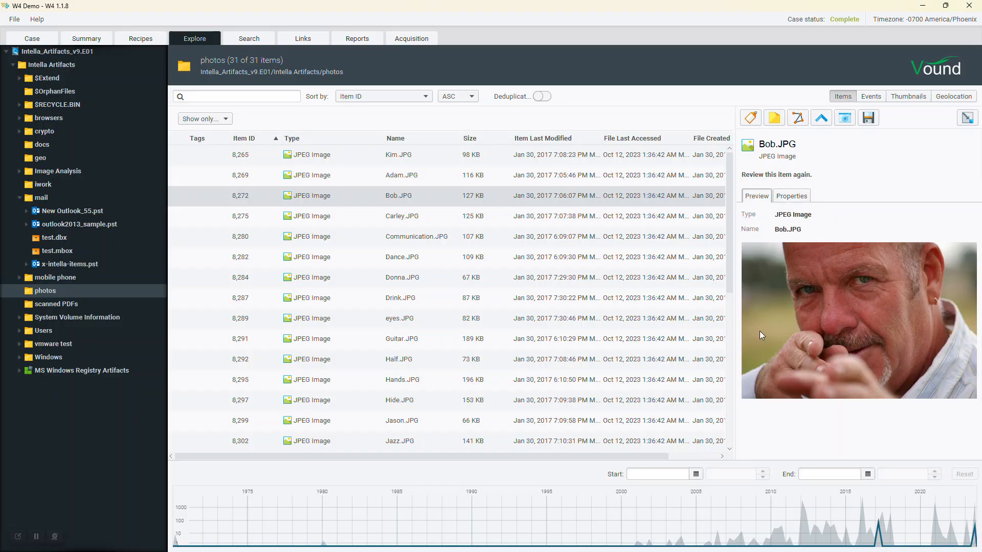
Step: Try to add a tag with a name starting with "My" to Bob.JPG
left_click(750, 118)
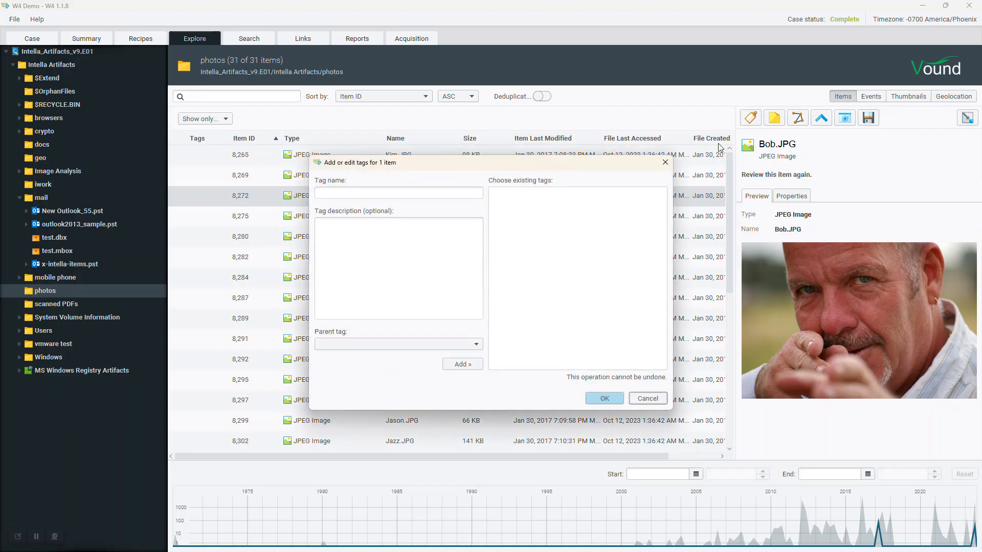
left_click(426, 192)
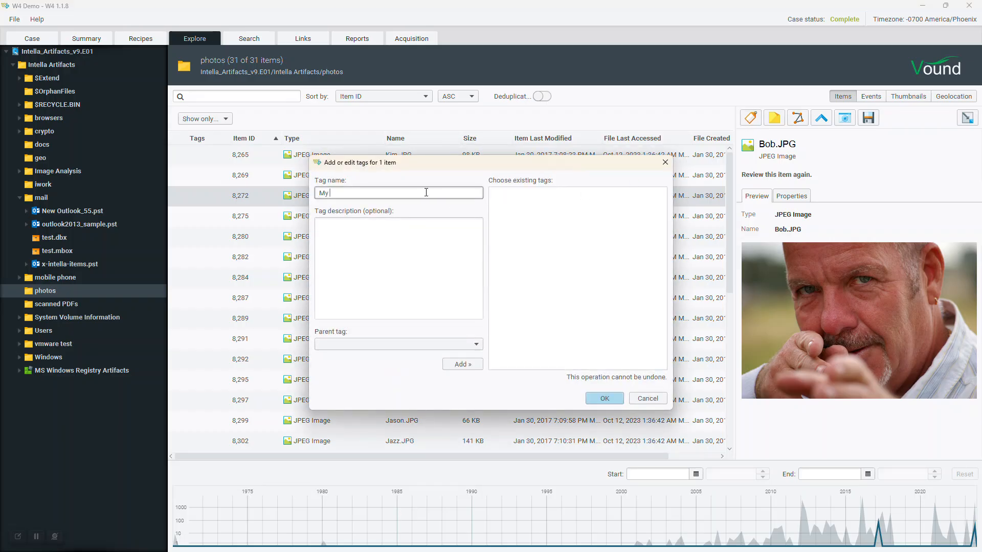
left_click(373, 255)
left_click(604, 400)
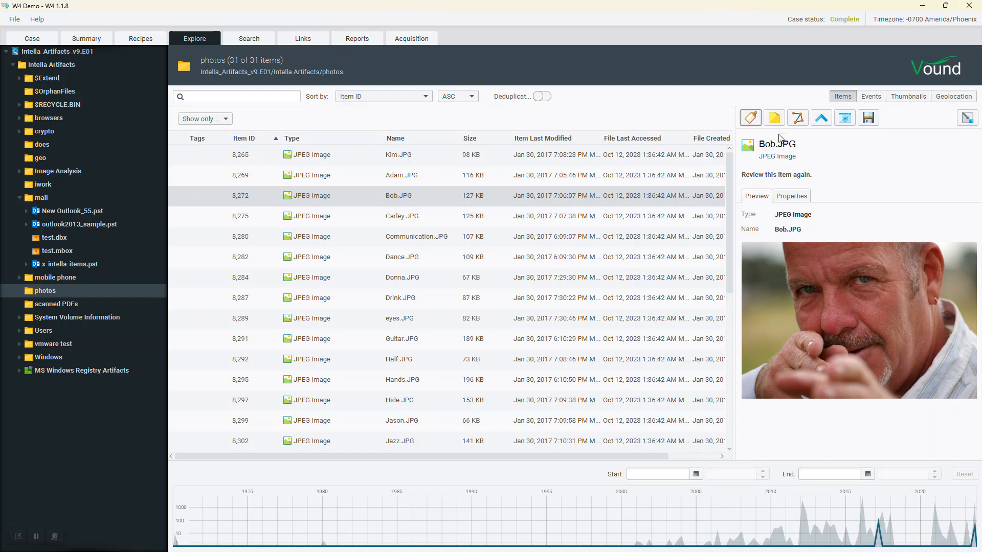
Step: Open the comment on Bob.JPG for editing, and view the image's links graph before returning to the photos folder
left_click(788, 177)
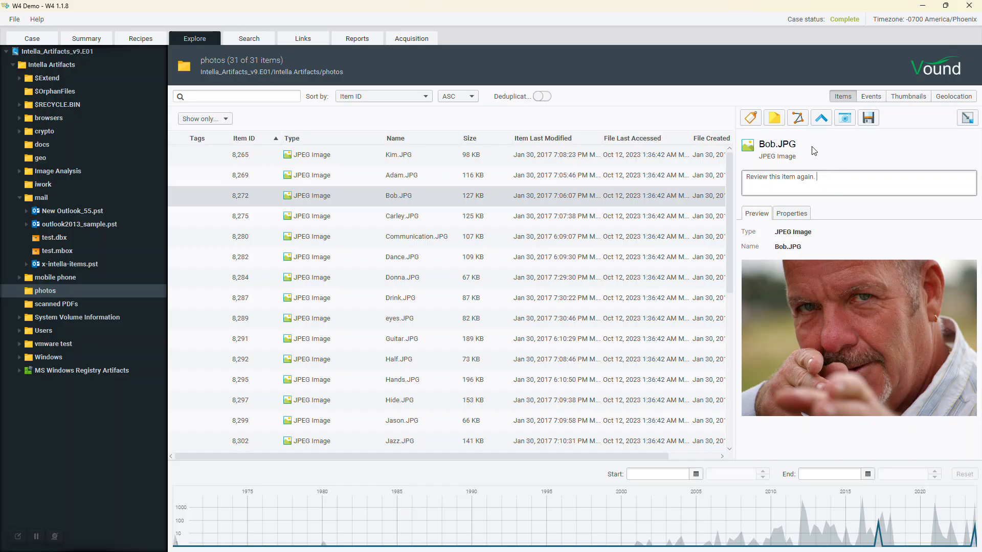
left_click(800, 119)
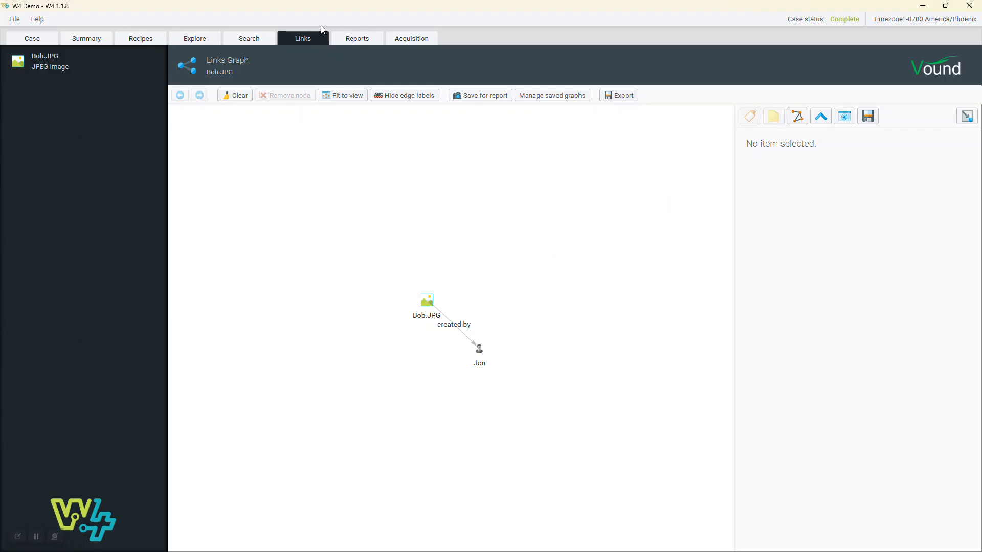
left_click(196, 40)
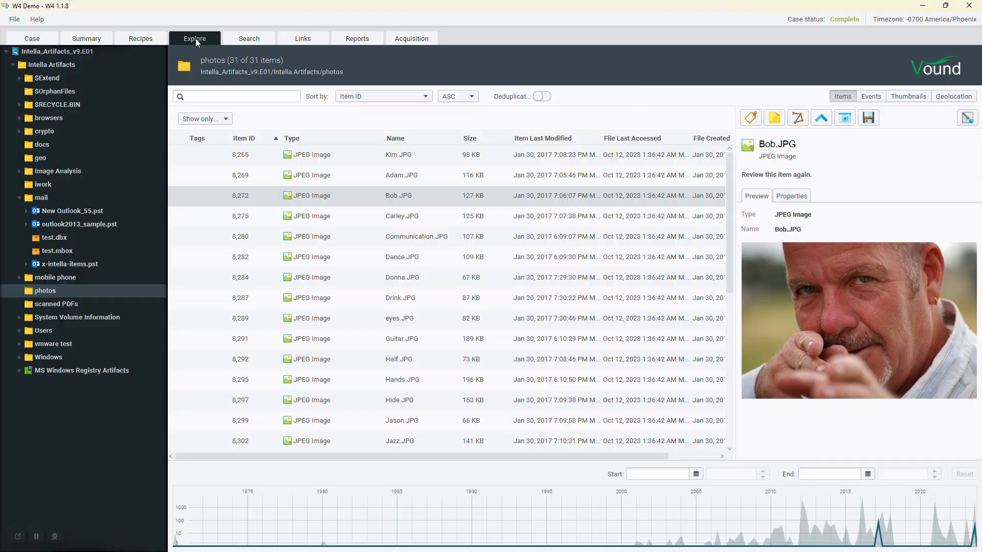
Step: Show the parent folder of Bob.JPG and view the photos folder's contents as events and as thumbnails
left_click(821, 118)
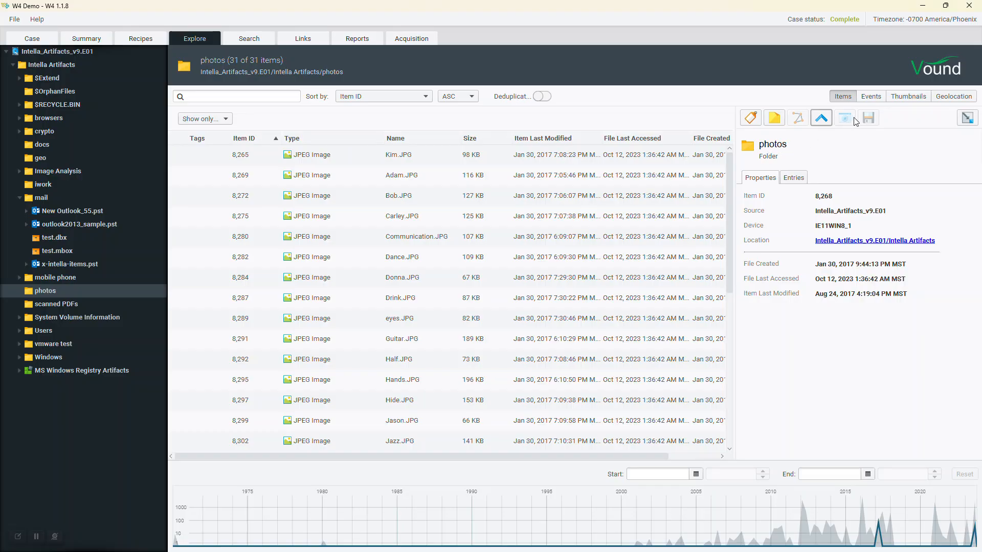
left_click(872, 100)
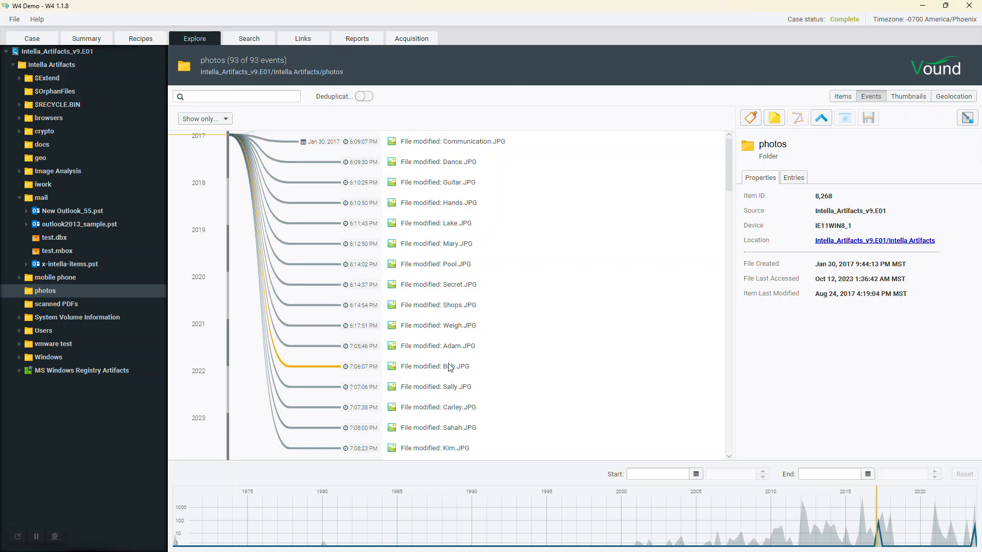
left_click(917, 99)
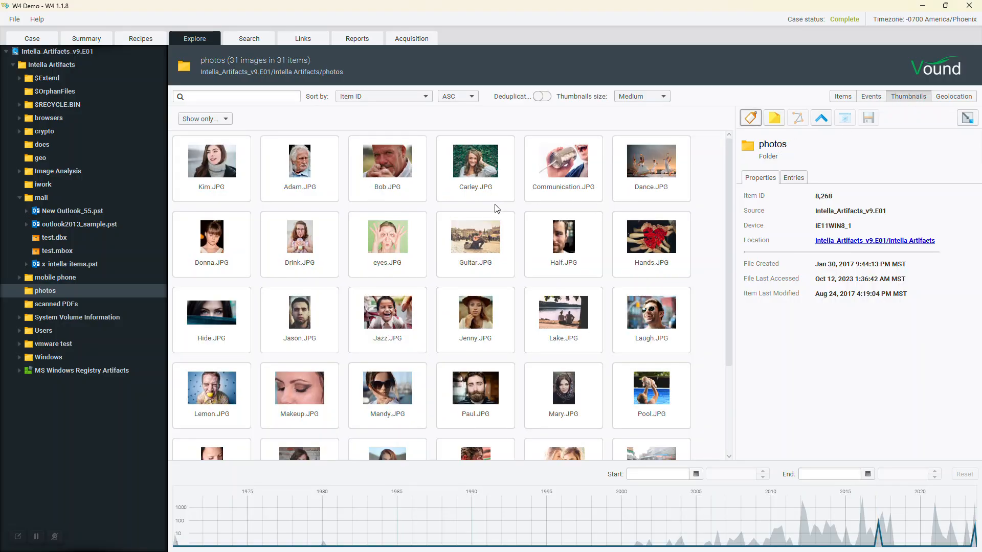
Step: View the photos folder's contents by geolocation, return to the item list and preview Drink.JPG
left_click_drag(728, 199, 722, 178)
left_click(955, 99)
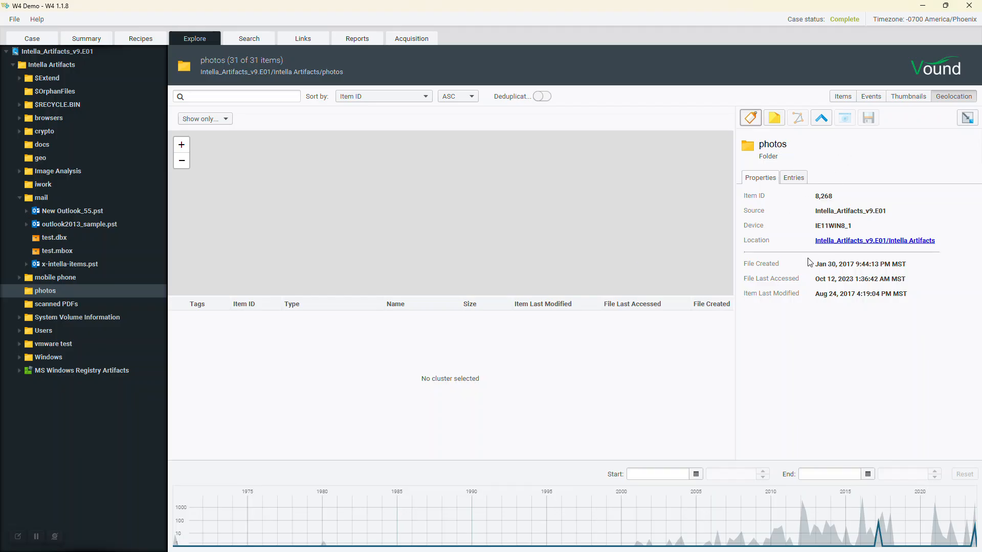
left_click(843, 96)
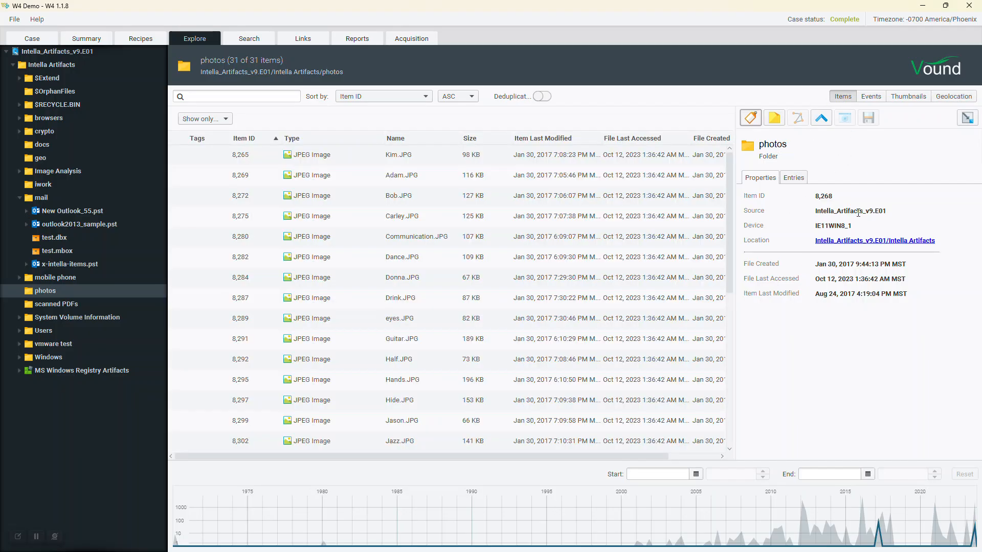
left_click(467, 303)
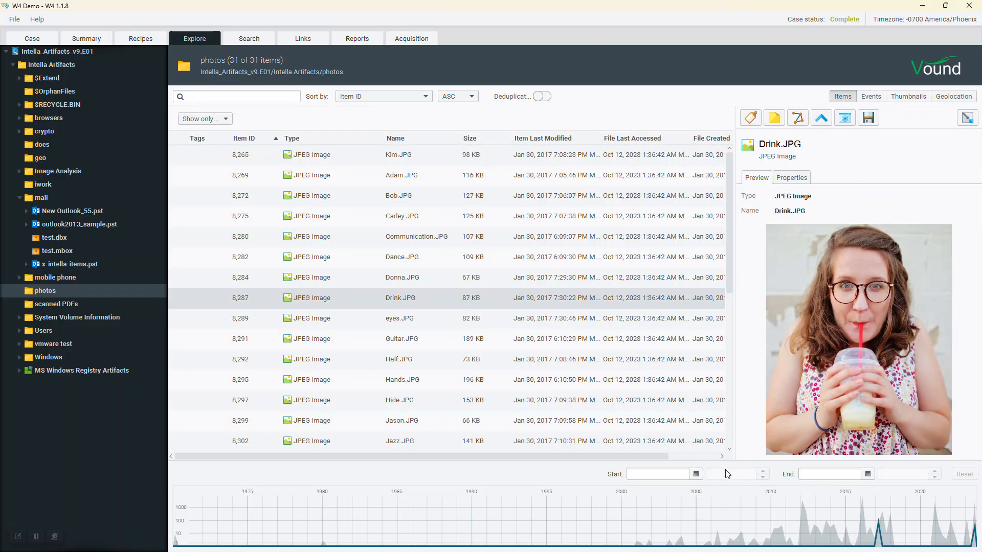
Step: Restrict the photos timeline to Sep 22, 2007 through Jun 22, 2018, and toggle deduplication on and off again
left_click(647, 475)
left_click_drag(737, 531, 896, 530)
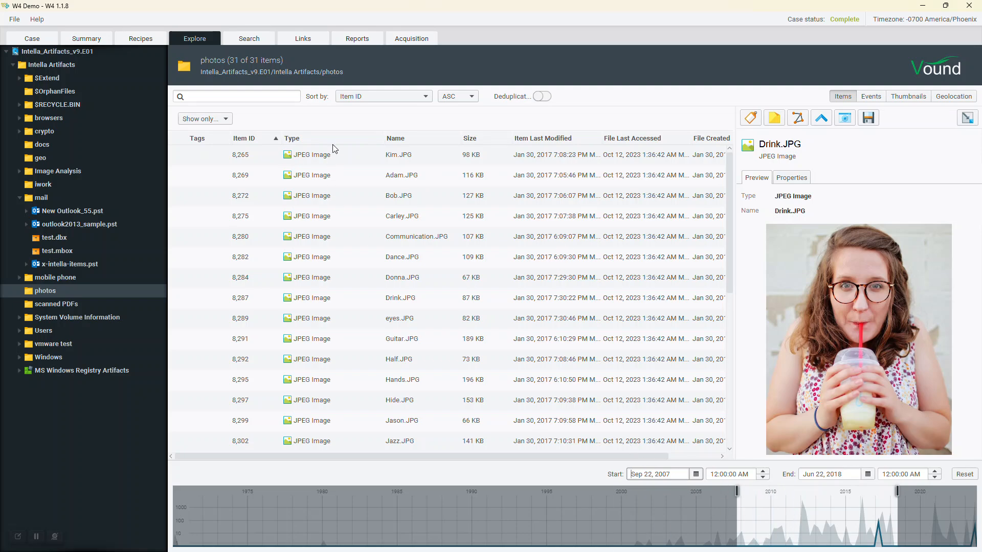
left_click(543, 97)
left_click(543, 97)
left_click(276, 96)
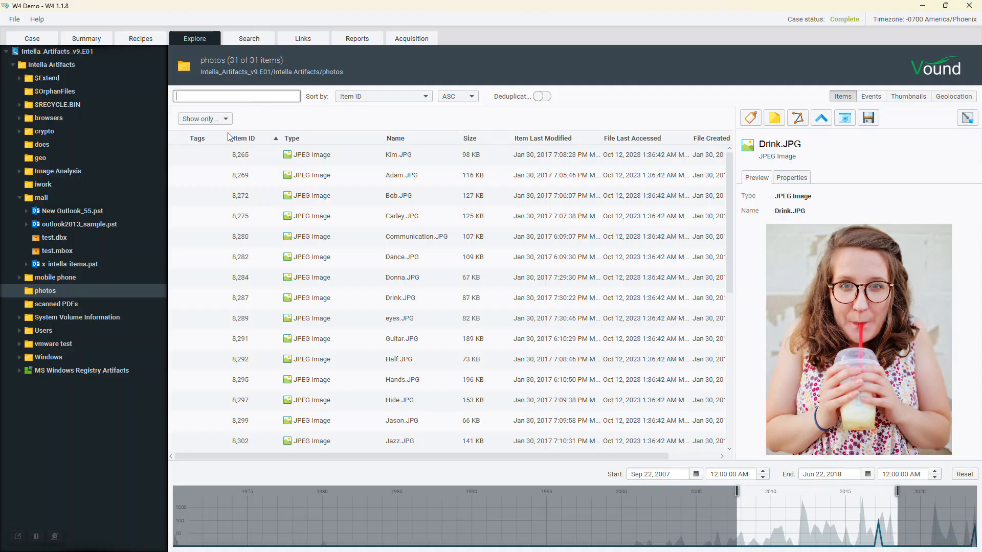
Step: Show the case's search categories and look over the sources available for filtering them, keeping All Sources
left_click(252, 41)
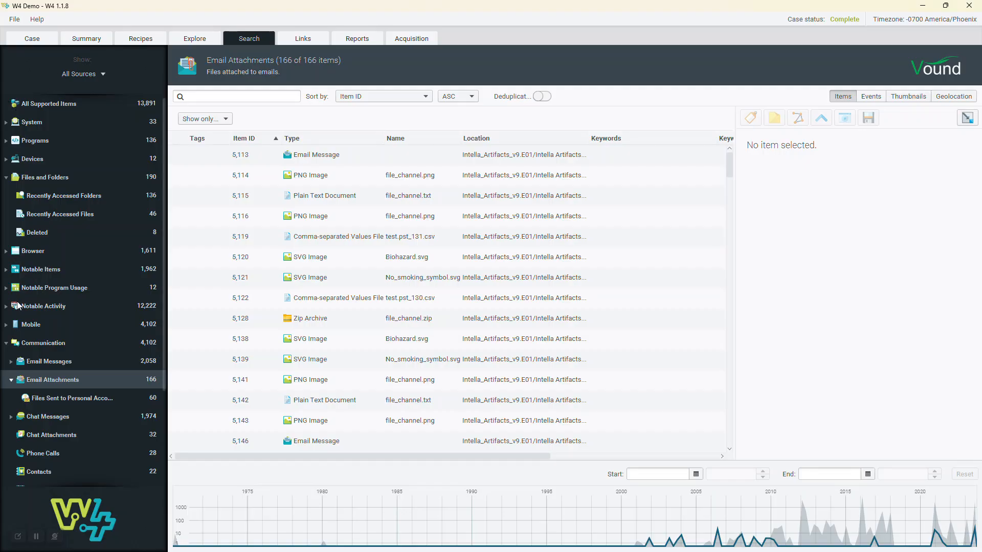
left_click(78, 73)
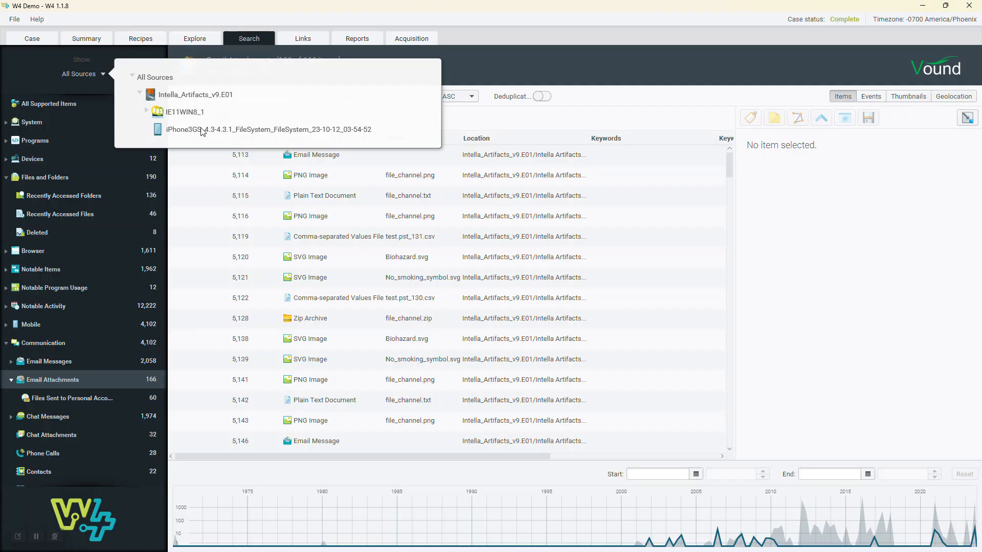
left_click(42, 79)
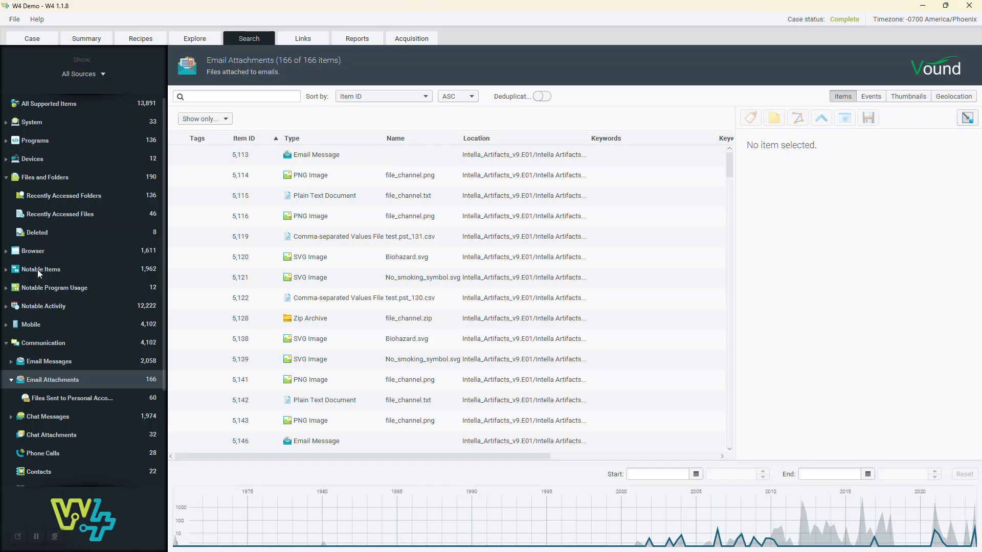
Step: Expand the Mobile search category, list the Media items and view the properties of EA70.tmp
left_click(6, 325)
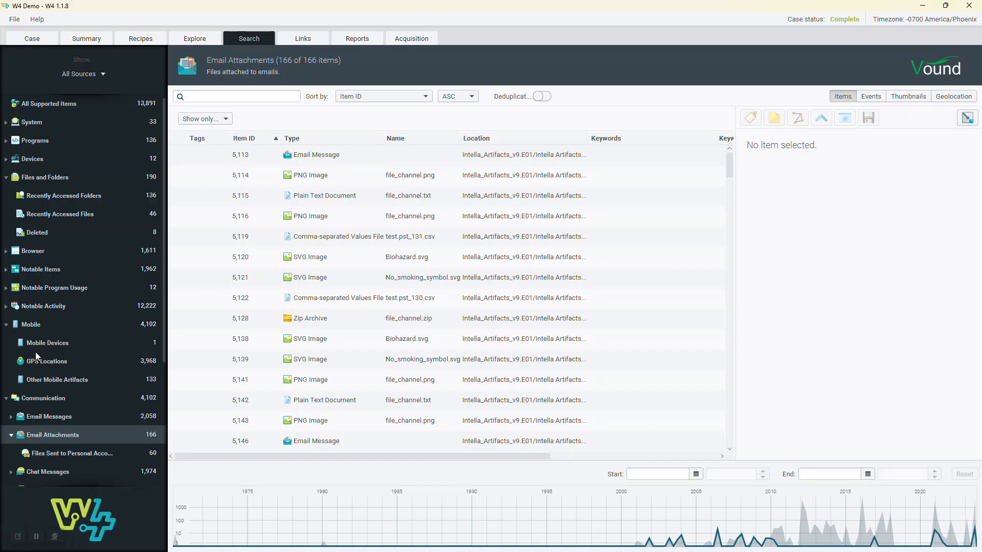
scroll(41, 409, "down", 3)
left_click(32, 420)
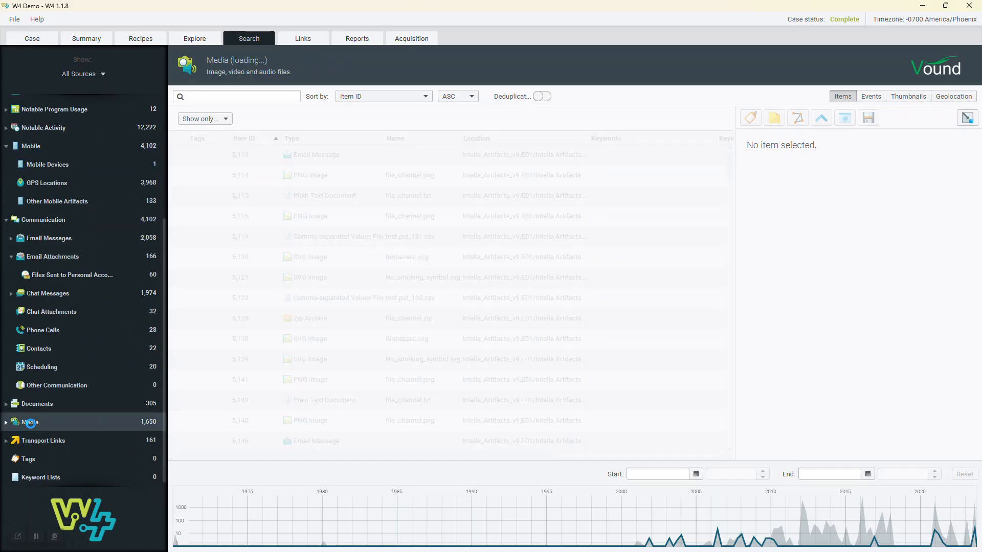
left_click(323, 221)
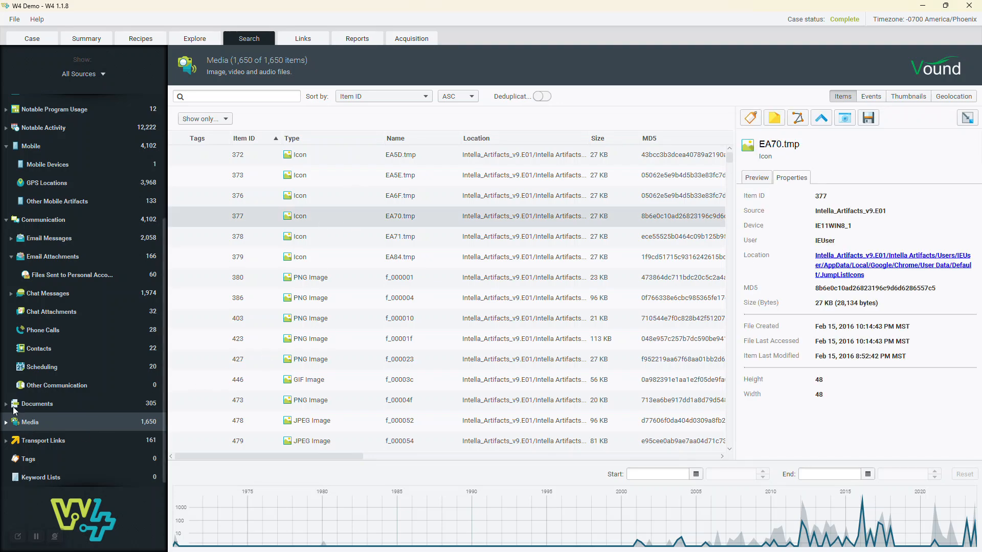
Step: List the items in the Documents search category and expand it to show its subcategories
left_click(22, 401)
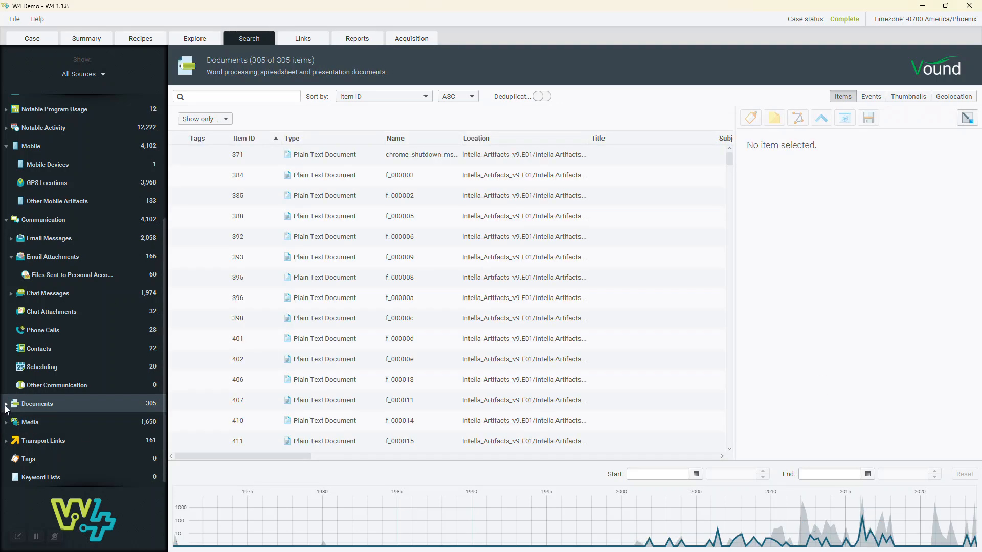
left_click(6, 404)
scroll(41, 404, "down", 3)
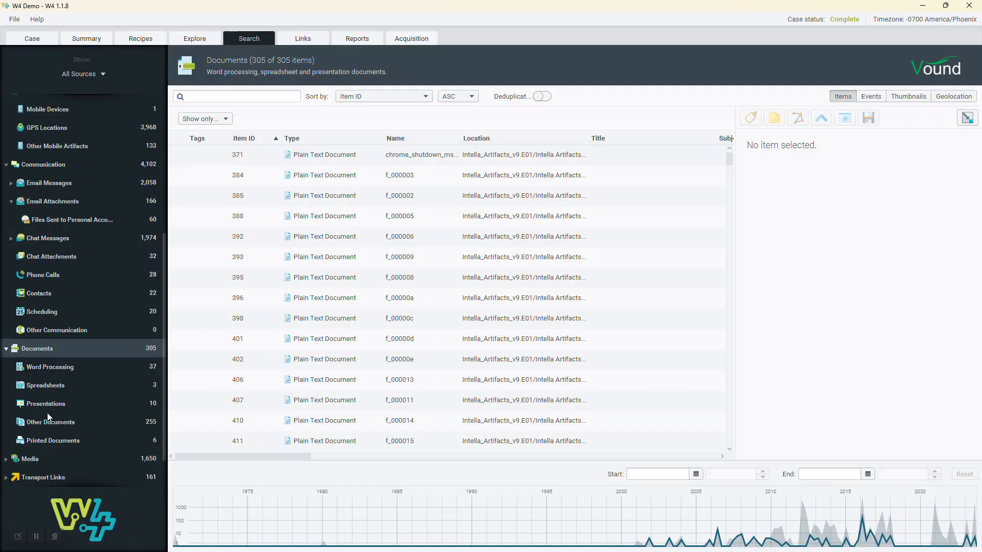
Step: Preview the first spreadsheet, U.S. Budget Copy of hist09z4.xls, and restrict the timeline to Feb 12, 2006 through Jul 23, 2020
left_click(42, 384)
left_click(337, 159)
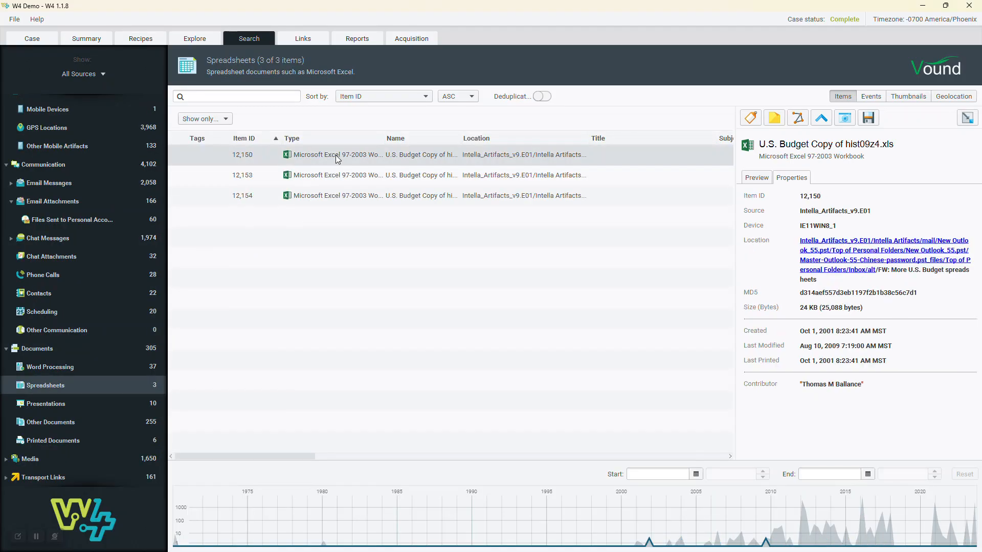
left_click(757, 179)
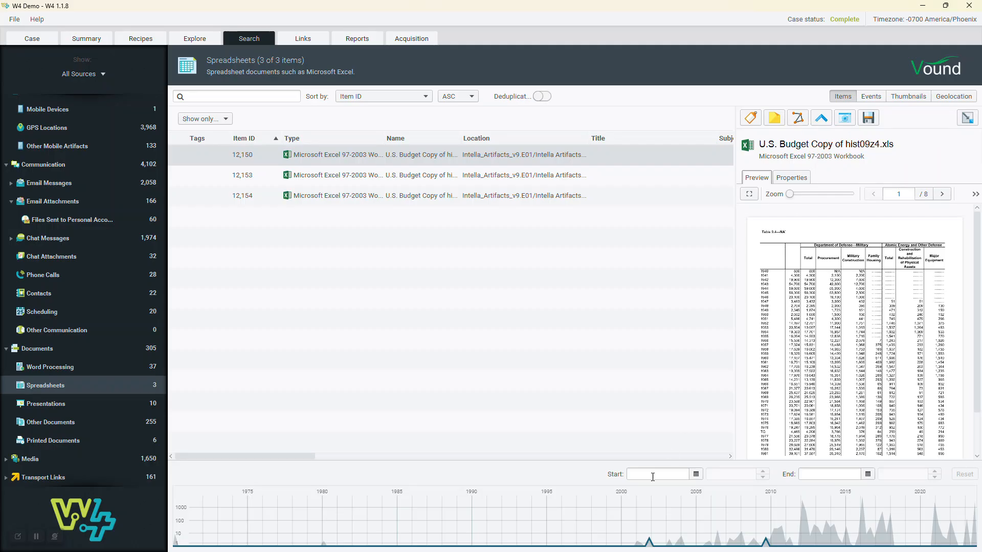
left_click_drag(712, 511, 928, 514)
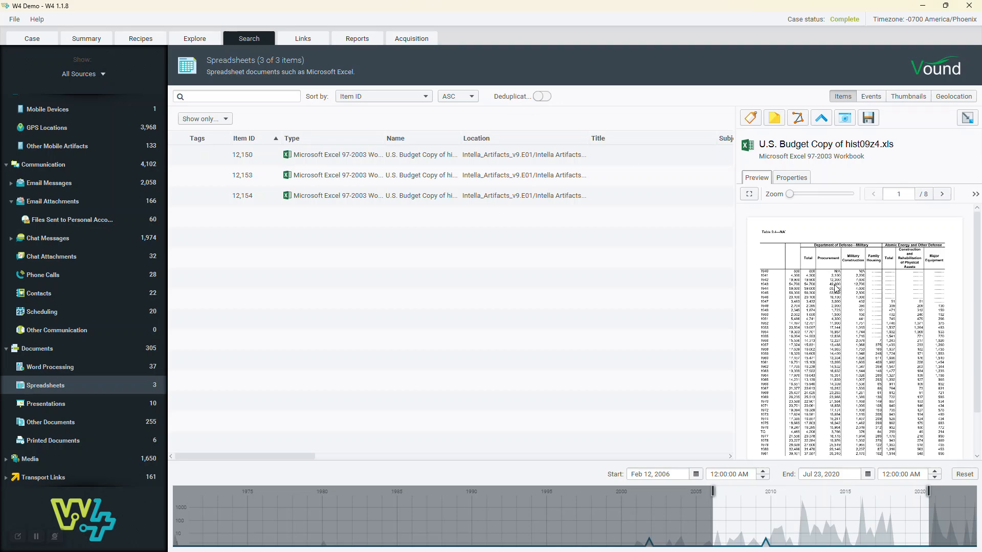
Step: Select the Bob.JPG node in the links graph and view its preview and properties
left_click(314, 42)
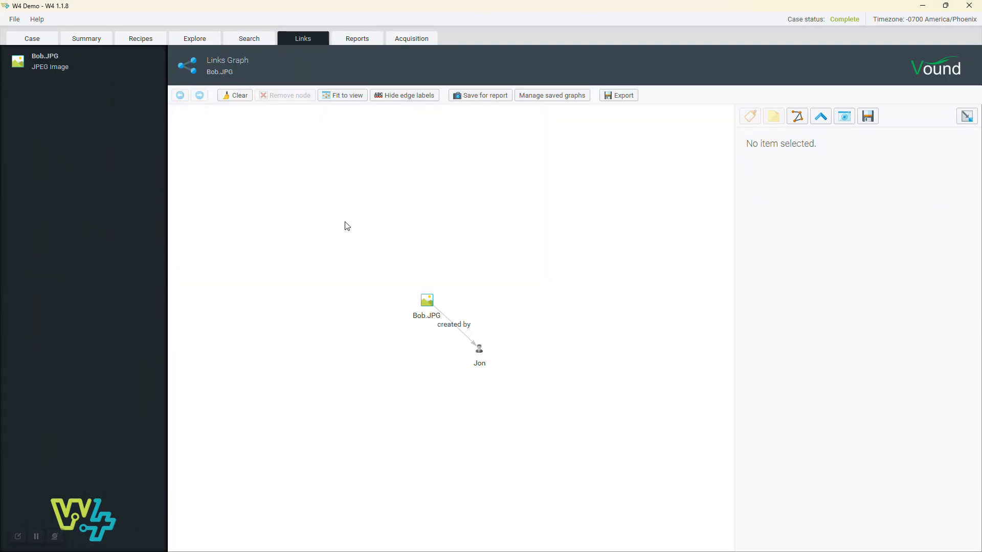
left_click(432, 299)
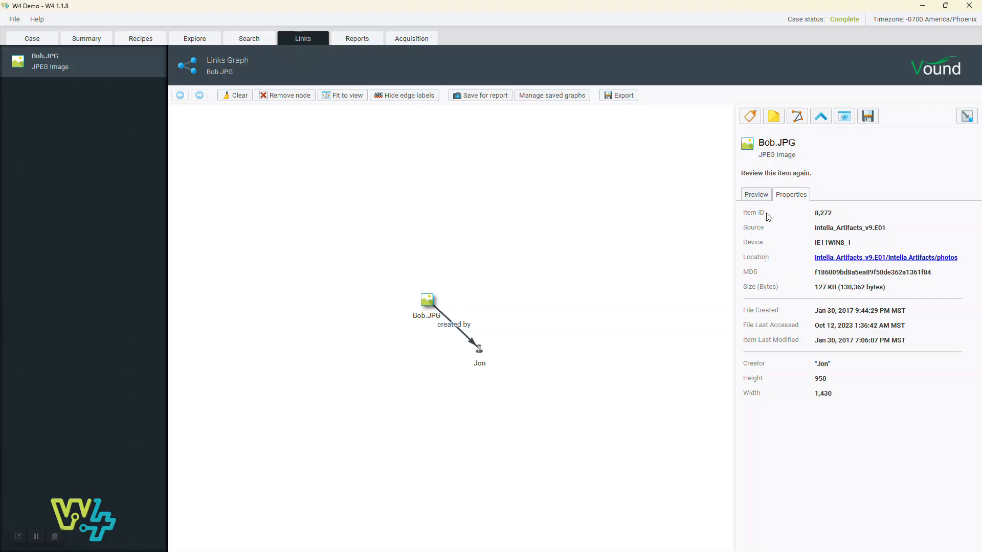
left_click(757, 195)
left_click(789, 199)
Step: Examine the Demo report's general, title, custom field, footer, table of contents, summary and section settings
left_click(344, 41)
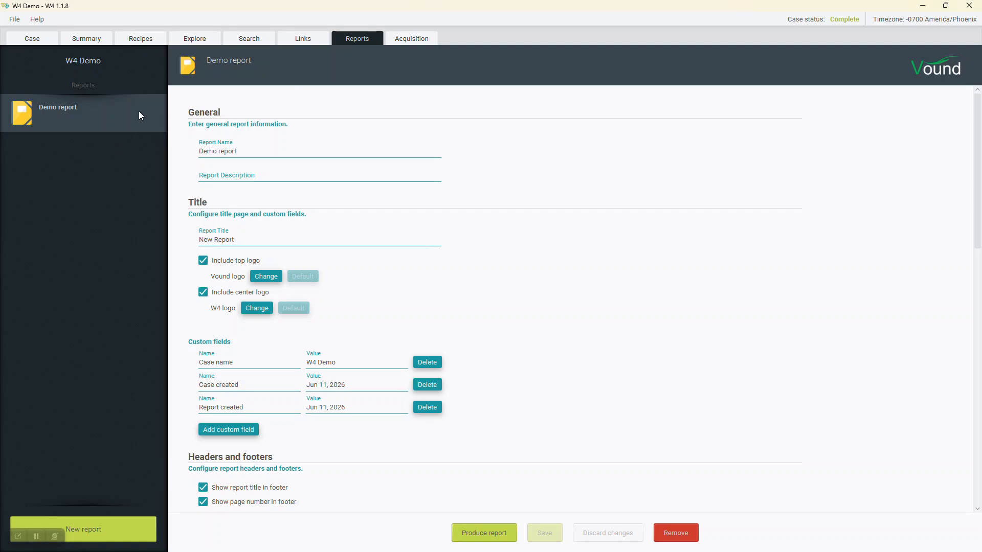
left_click(256, 151)
left_click_drag(254, 152, 197, 152)
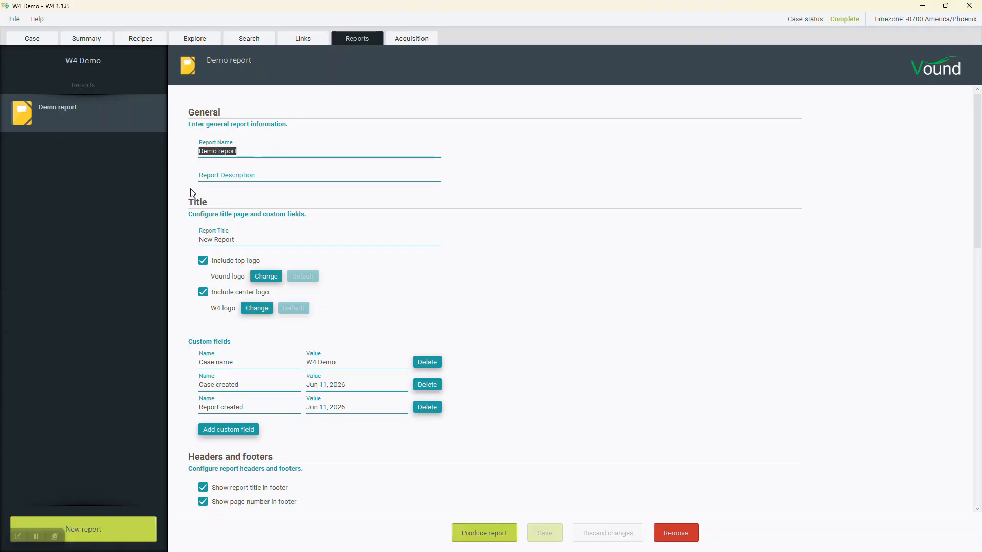
left_click(244, 246)
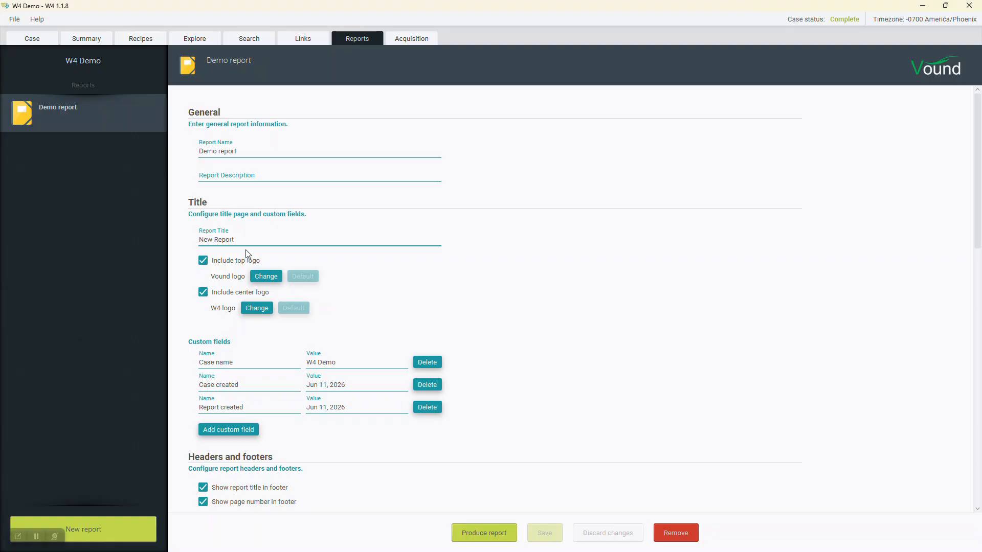
scroll(261, 420, "down", 2)
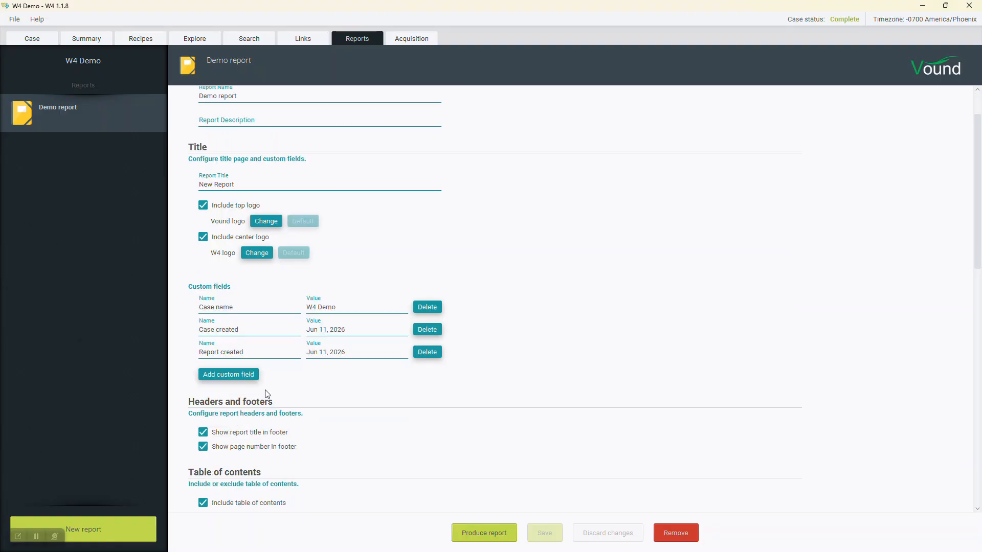
scroll(251, 347, "down", 2)
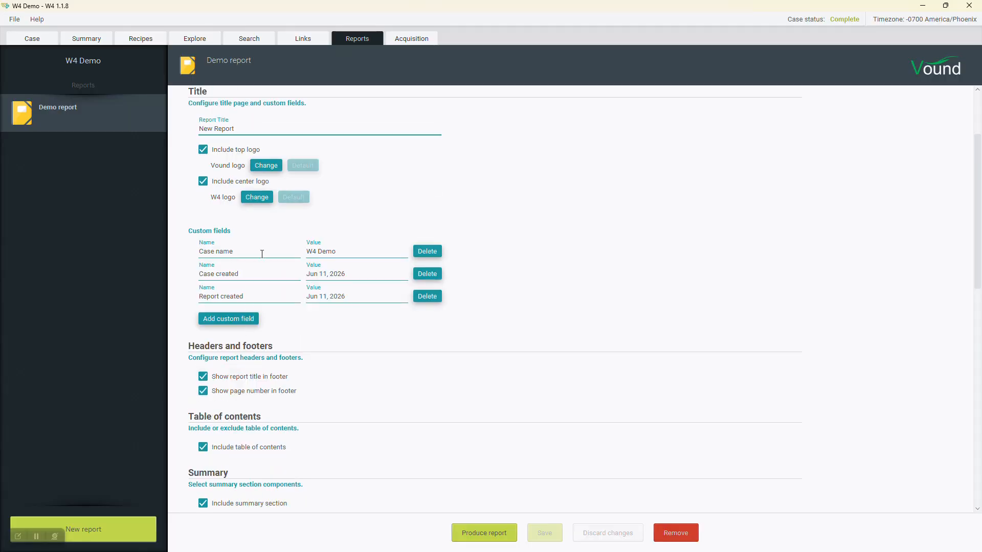
scroll(240, 301, "down", 1)
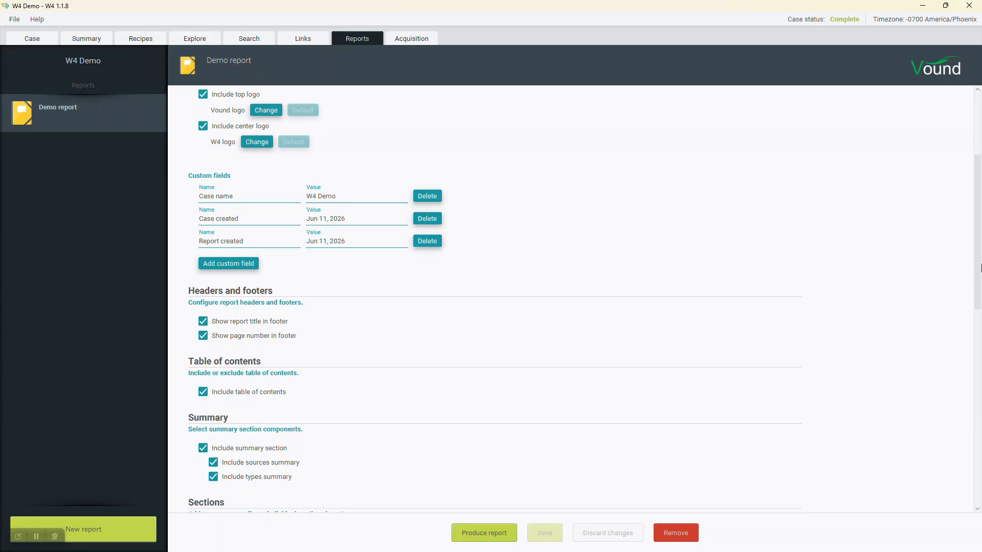
left_click_drag(979, 264, 970, 395)
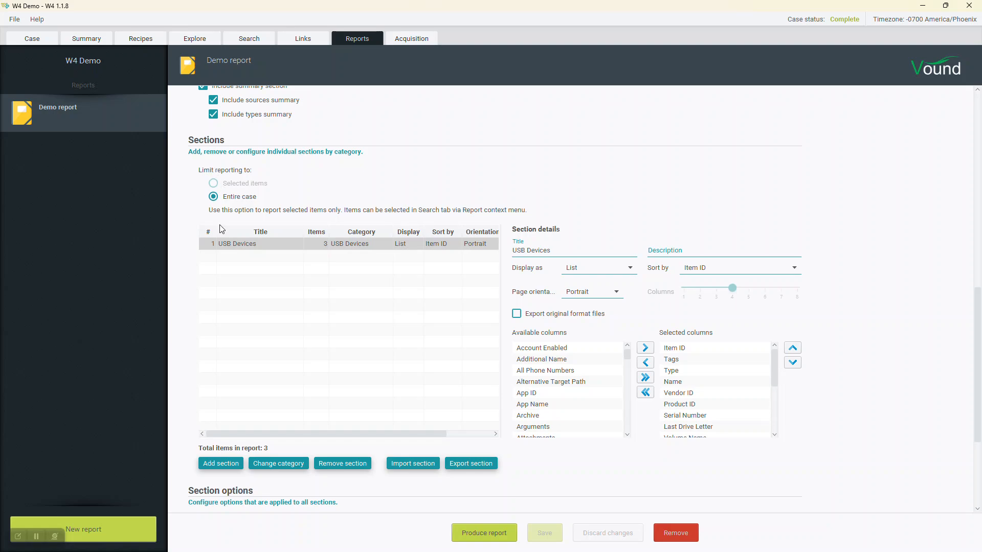
Step: Add a Word Processing section from the Documents category to the Demo report
left_click(230, 465)
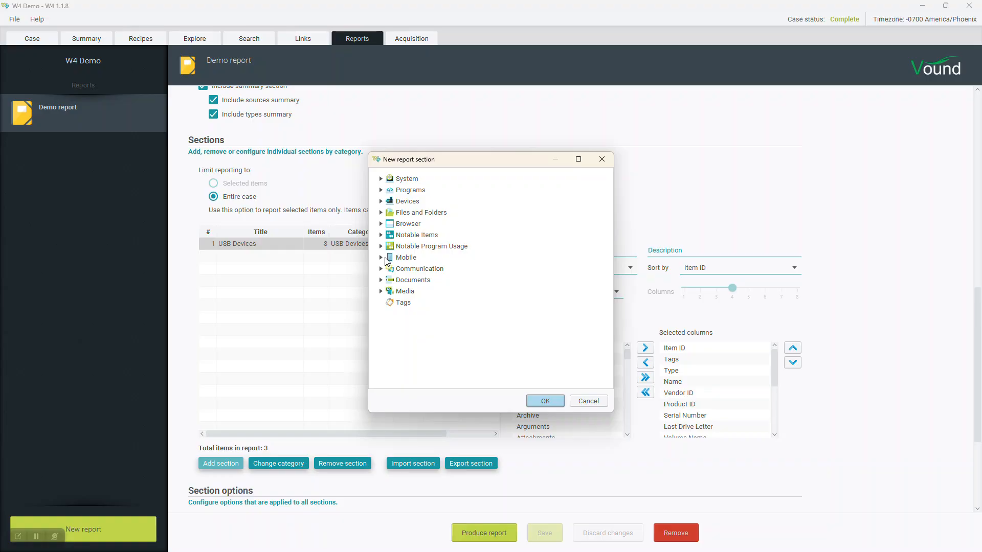
left_click(380, 279)
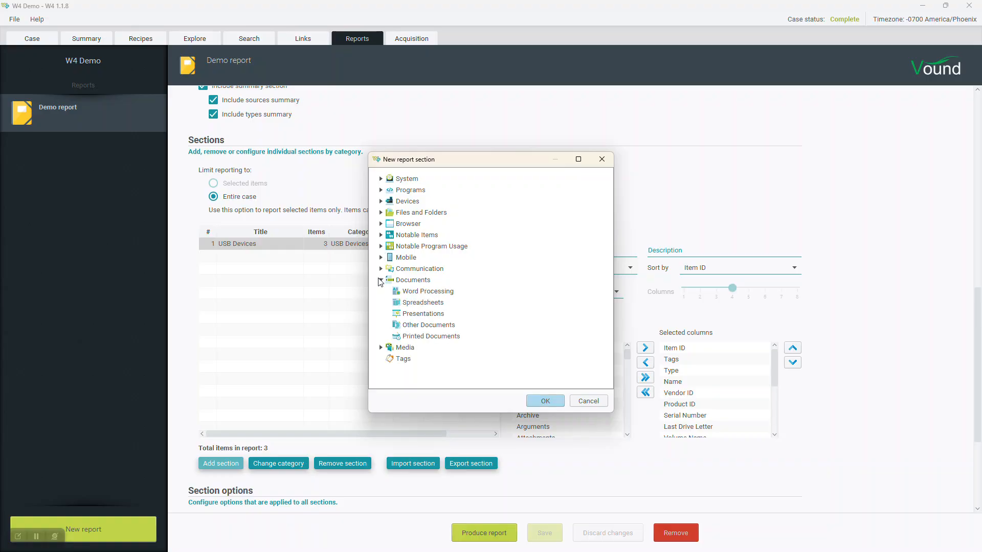
left_click(416, 292)
left_click(548, 401)
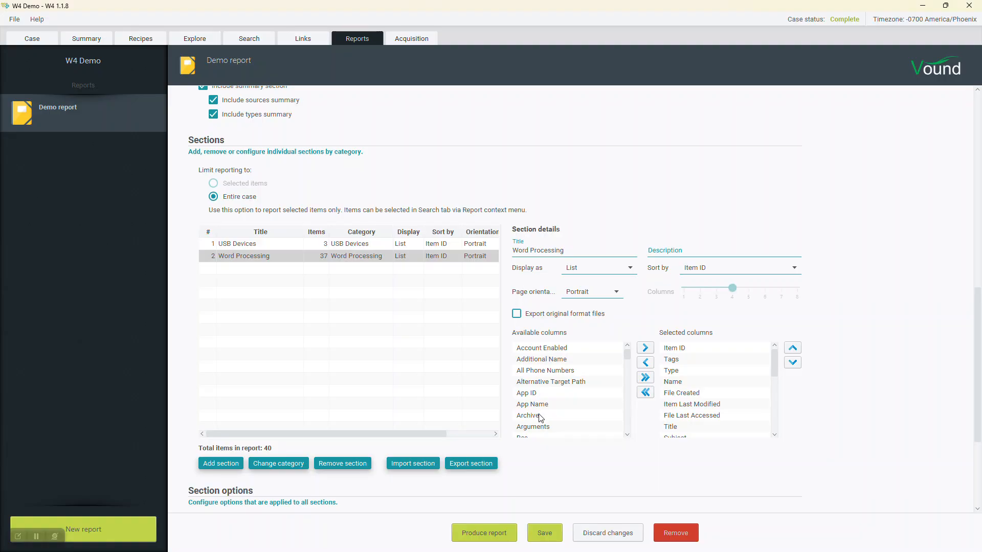
Step: Review the Word Processing section's selected and available columns, and the report's section options, link graphs and output format
left_click_drag(773, 359, 779, 415)
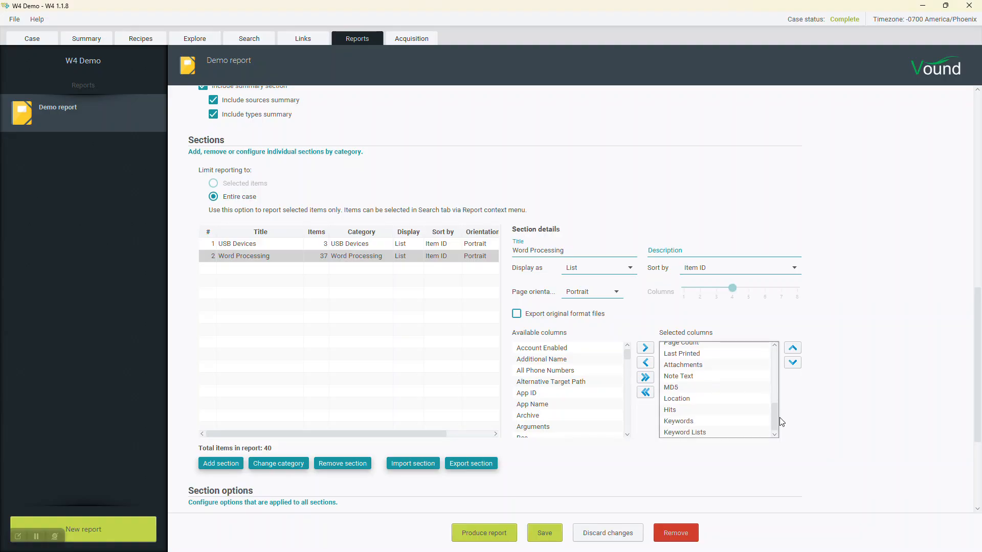
left_click(693, 421)
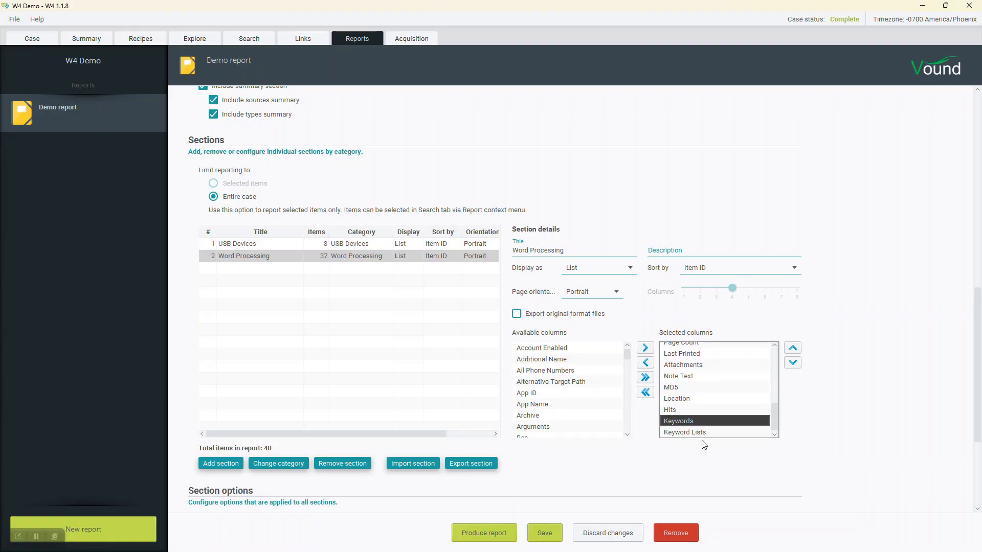
left_click(710, 433)
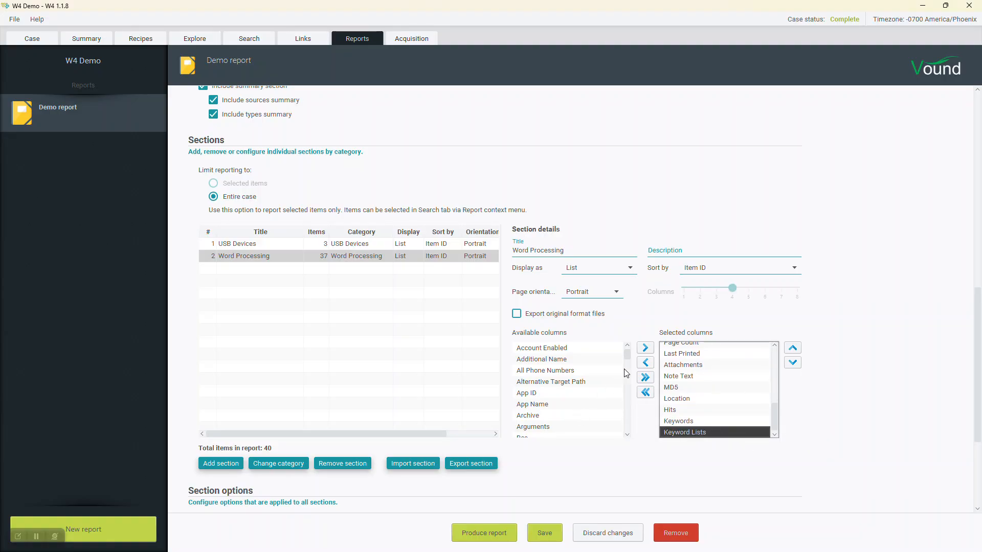
left_click_drag(627, 360, 627, 405)
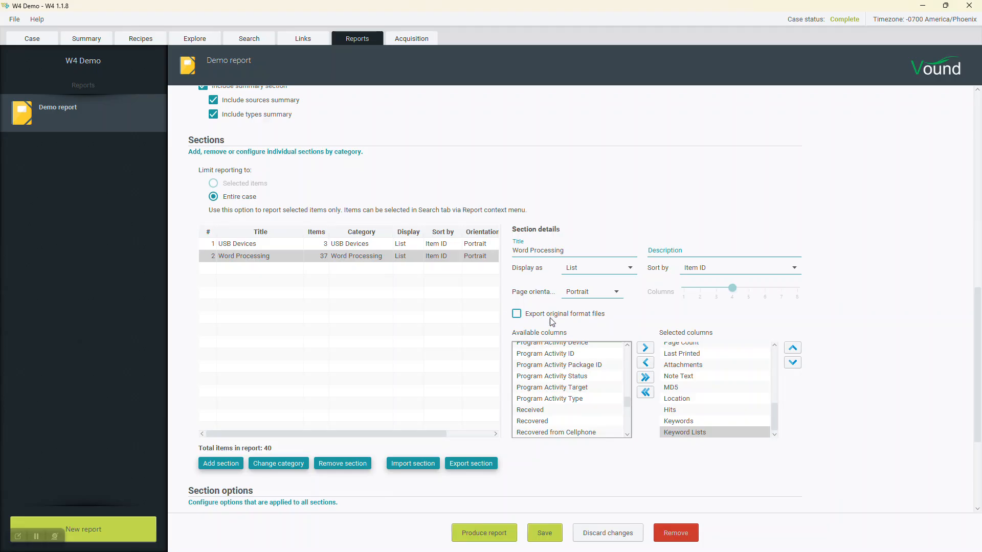
left_click(547, 472)
left_click_drag(977, 395, 977, 472)
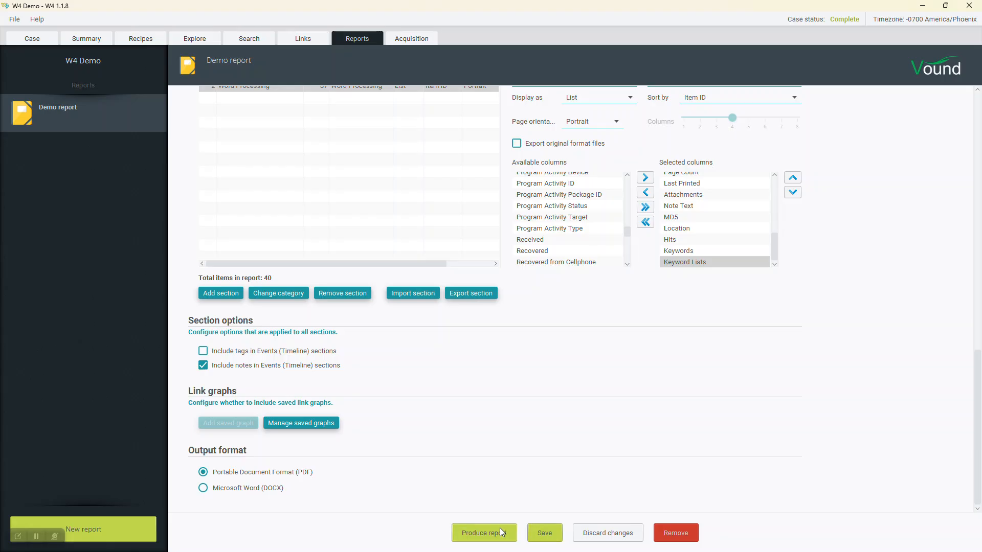
Step: Open the evidence acquisition options, discarding the unsaved changes to the Demo report
left_click(402, 41)
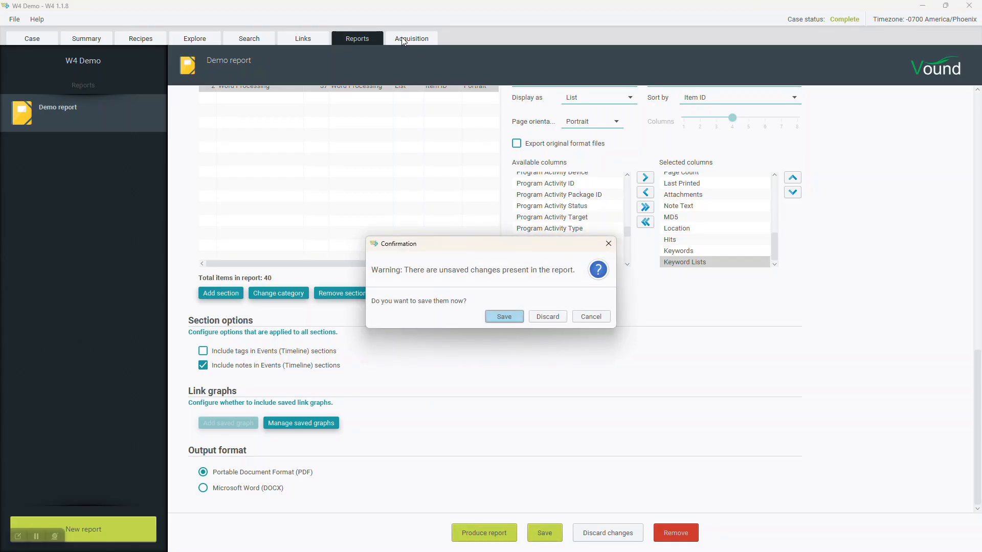
left_click(544, 317)
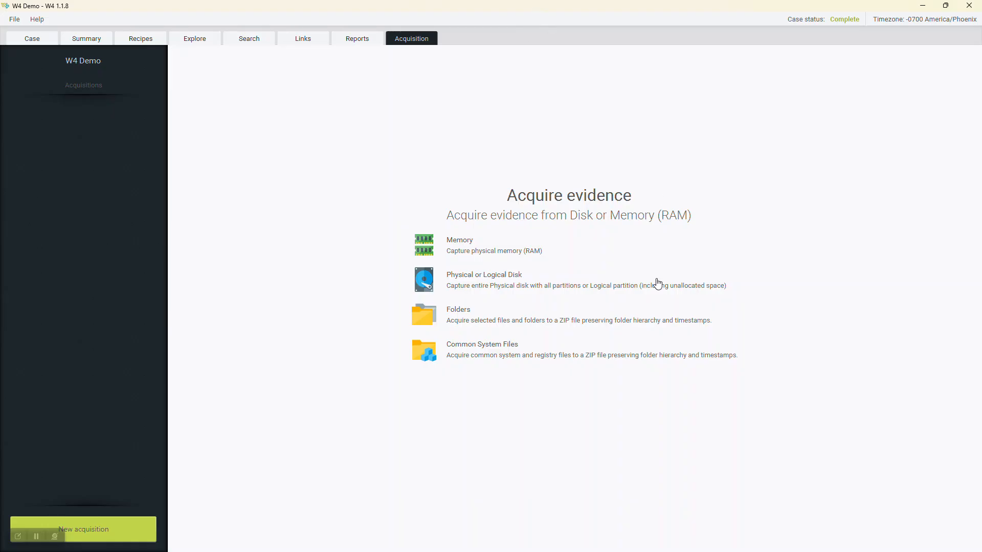
Step: Look over the available help resources, and start a Folders evidence acquisition but cancel it at the administrative privileges warning
left_click(40, 22)
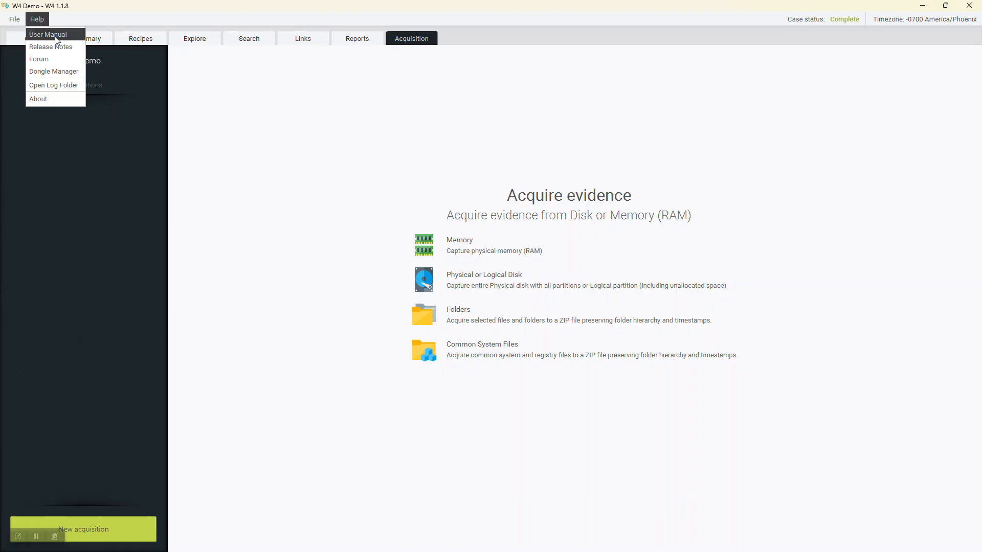
left_click(102, 18)
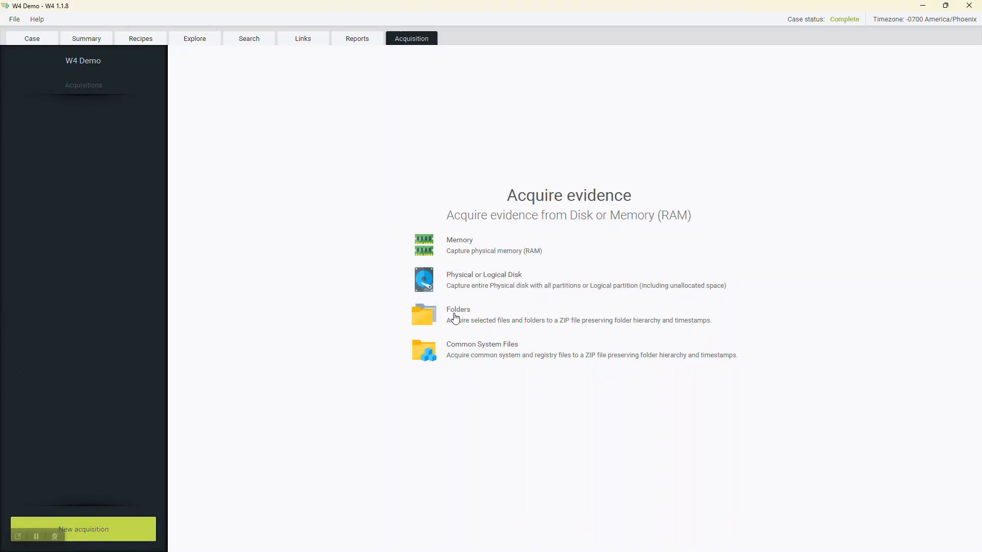
left_click(479, 321)
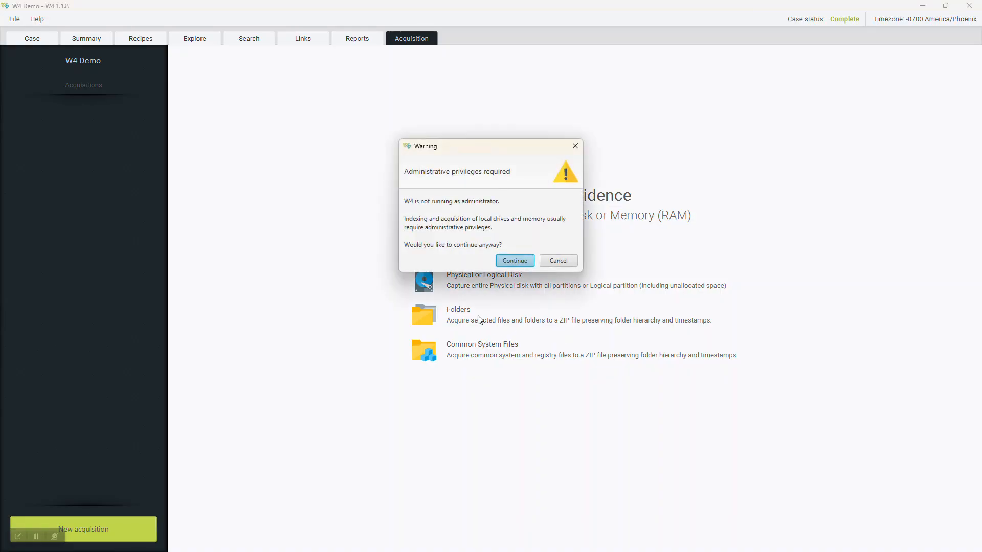
left_click(564, 261)
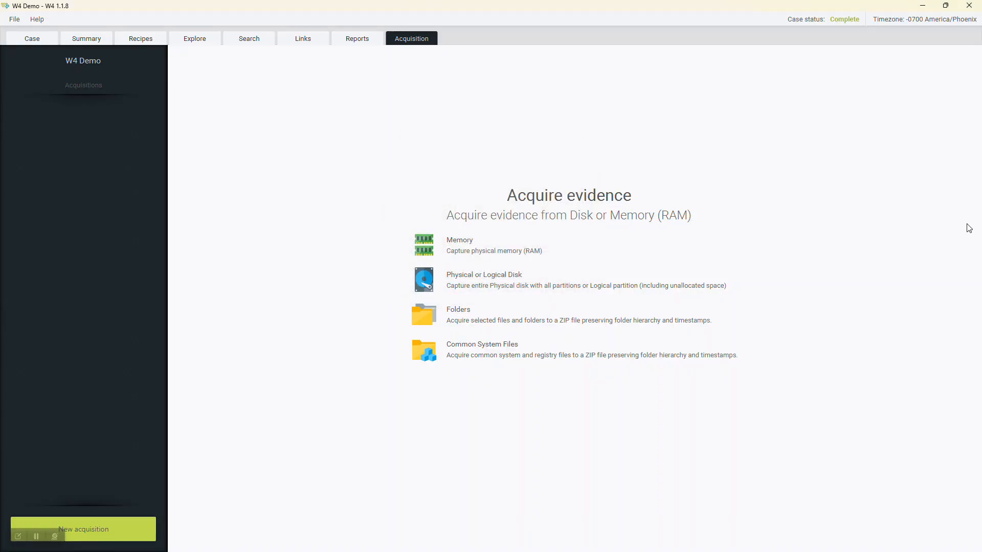